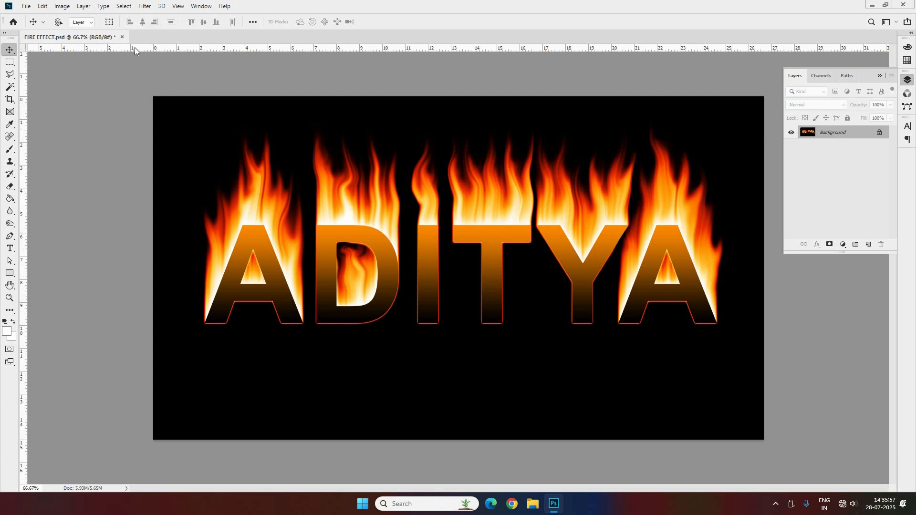
Close the open fire effect document
key(ctrl+w)
click(459, 188)
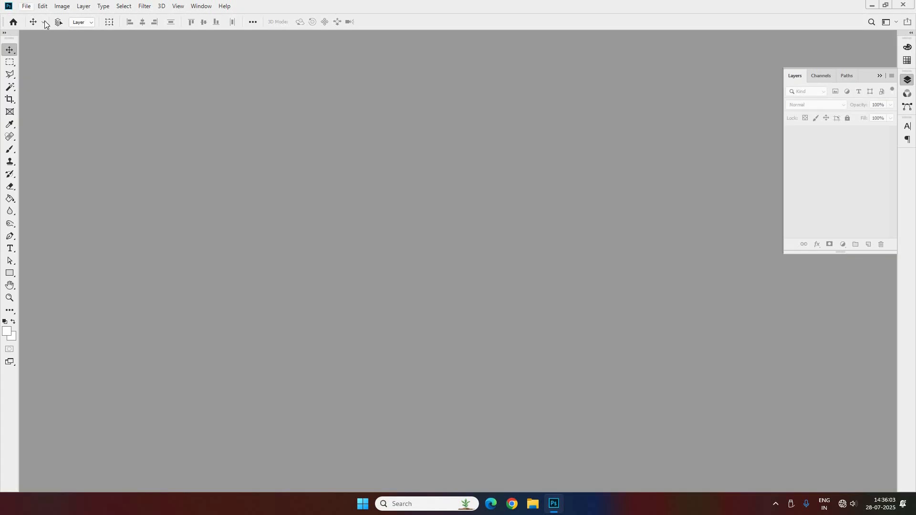
Create a 1920 x 1080 px, 72 ppi RGB document and fill its background with black
click(27, 6)
click(45, 19)
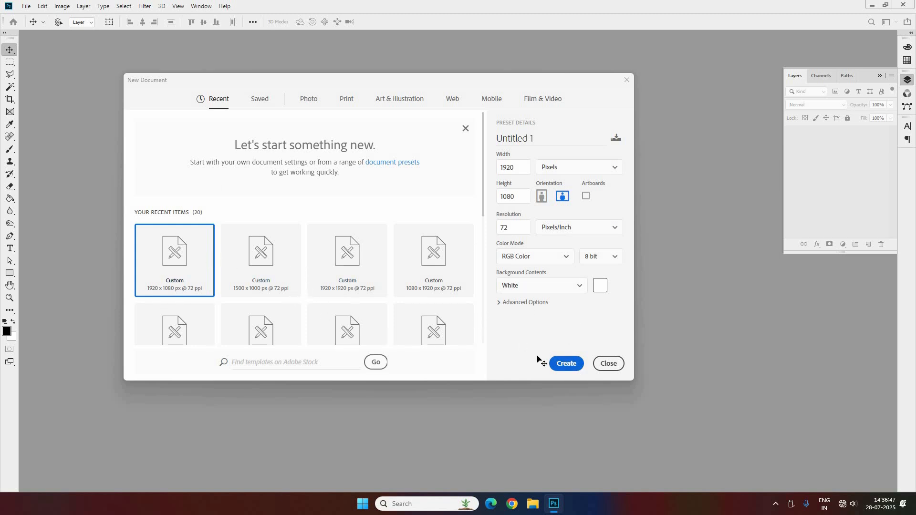
key(Return)
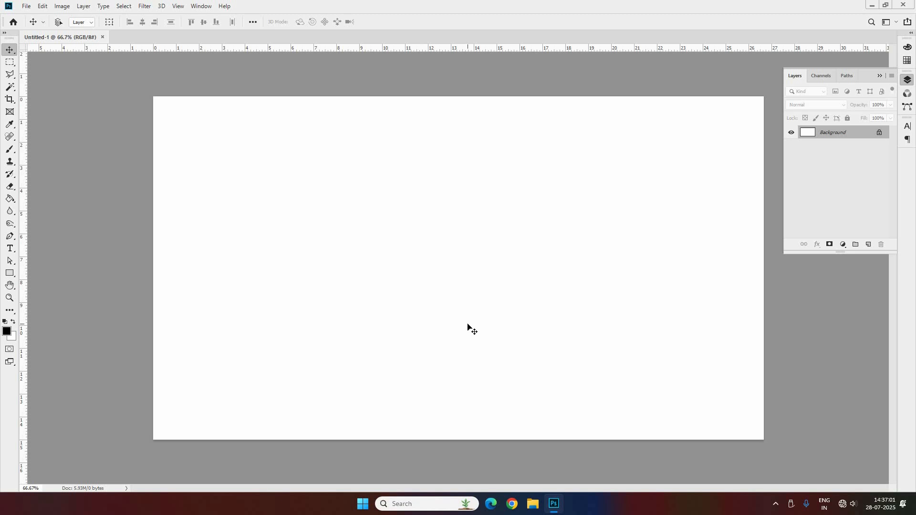
key(alt+BackSpace)
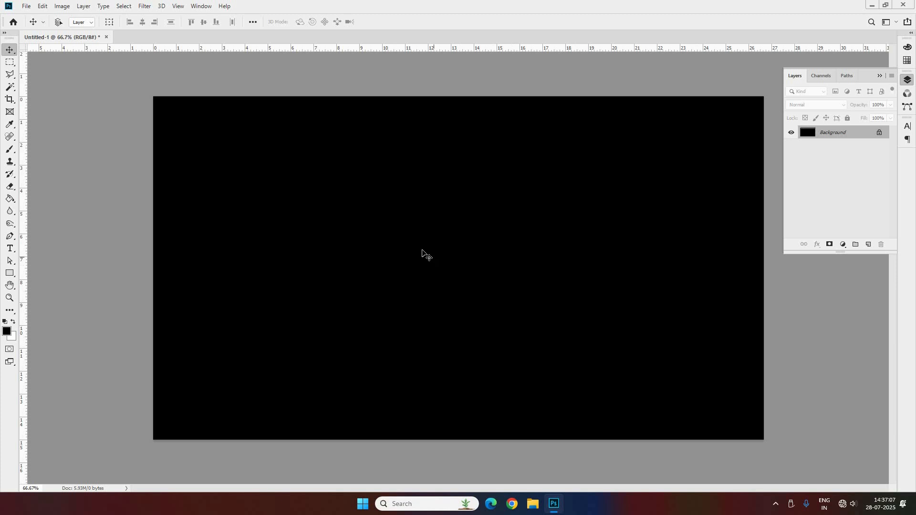
Add the first name in capitals as white (ffffff) Arial Bold text at 60 pt on the black background
click(10, 248)
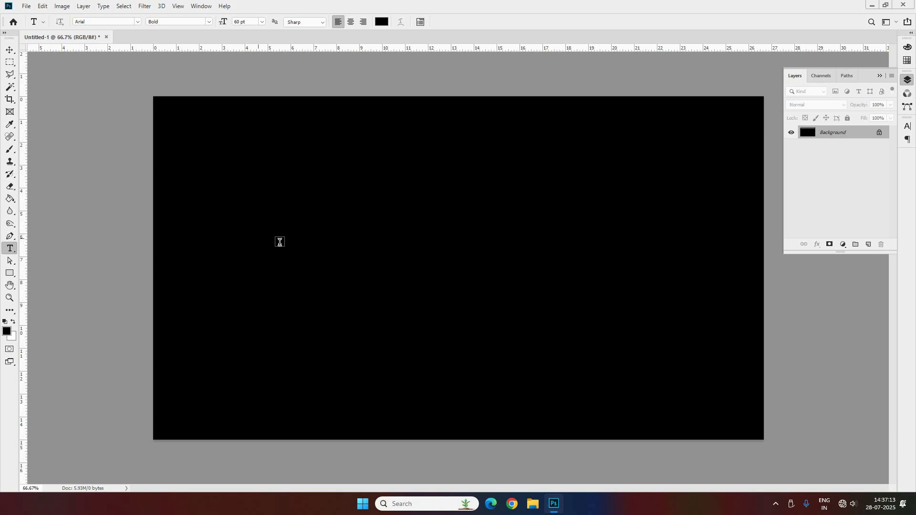
click(335, 296)
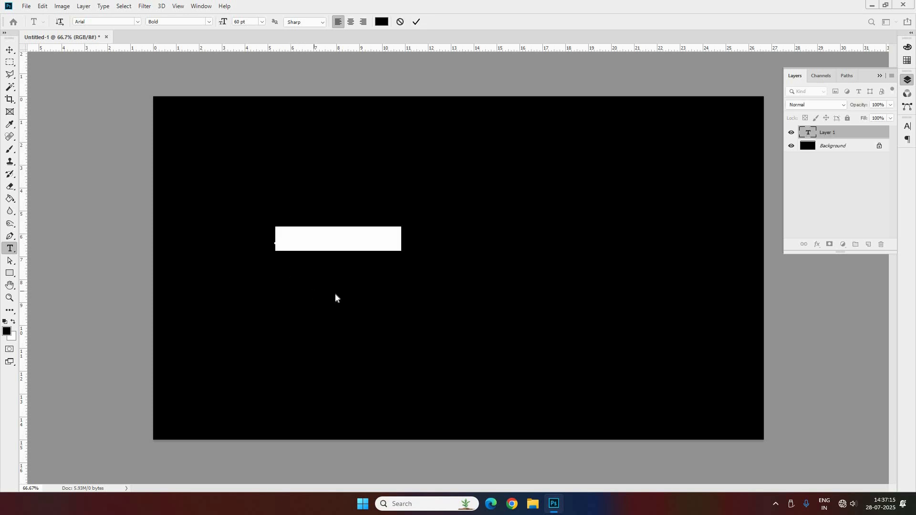
click(384, 23)
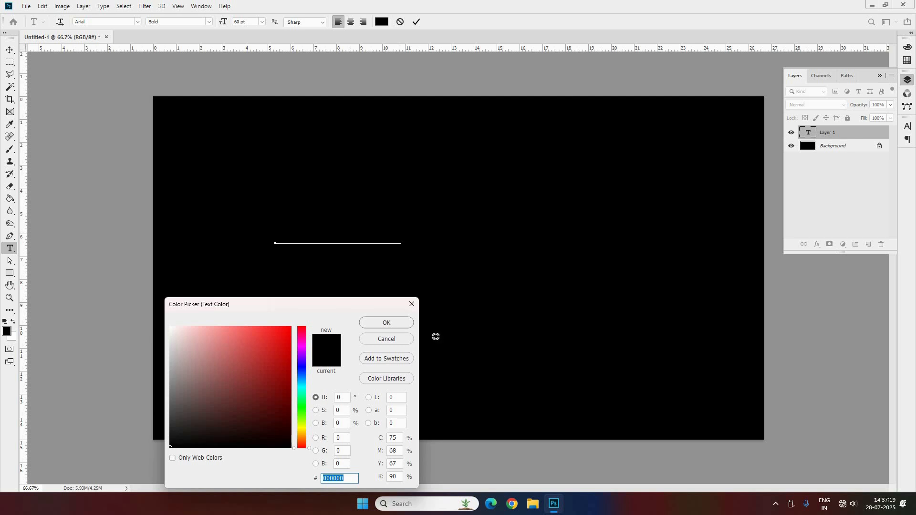
text(ffffff)
key(Return)
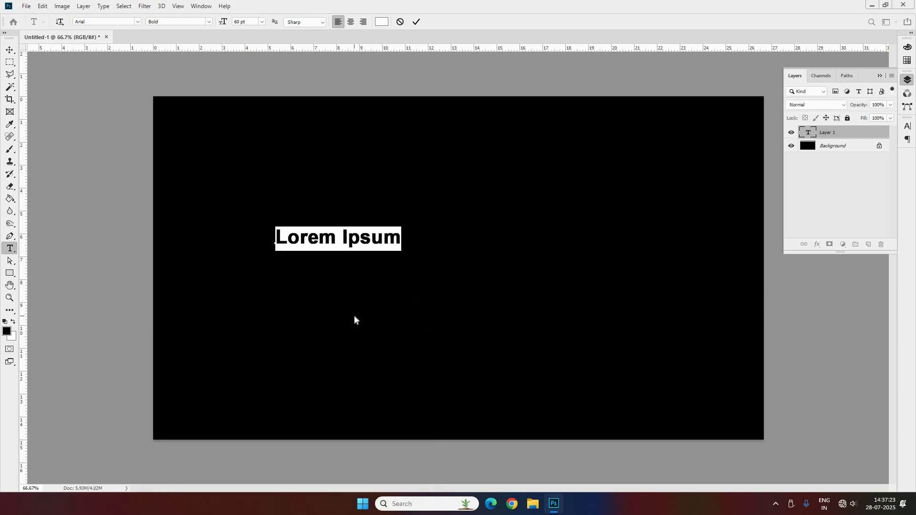
text(A)
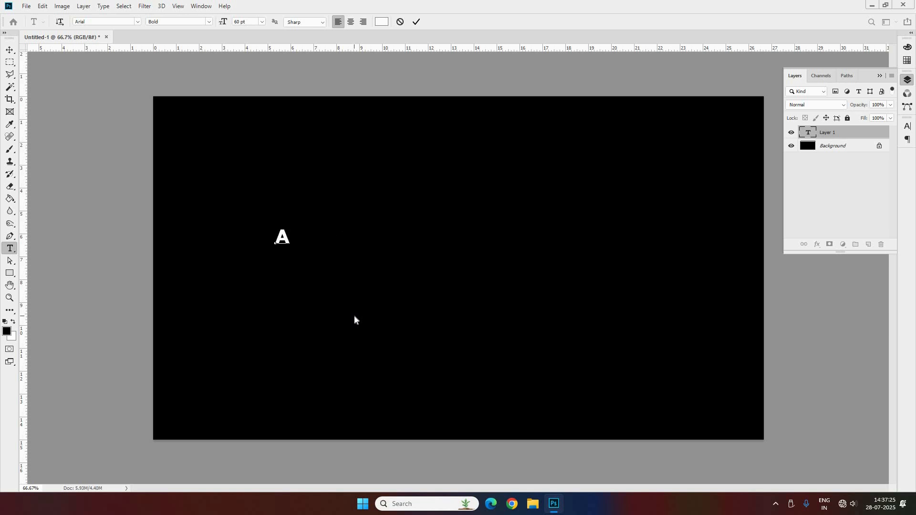
text(DITYA)
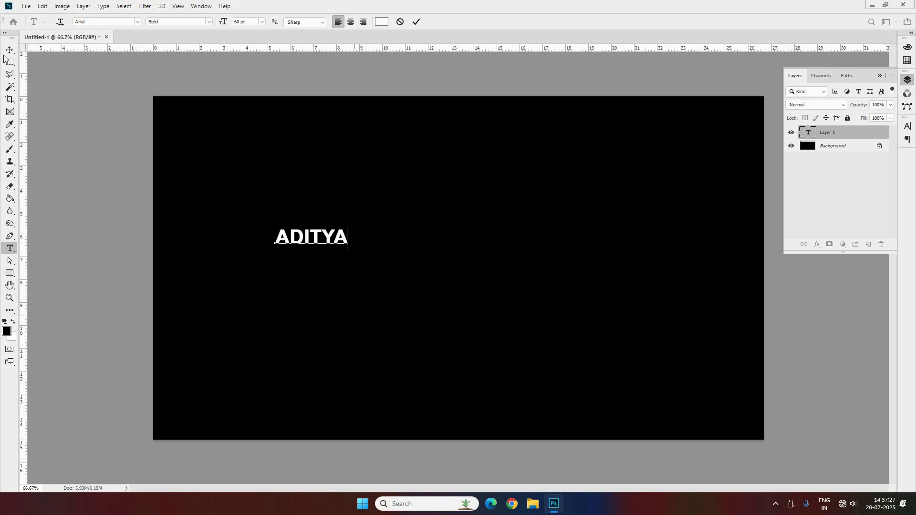
click(9, 50)
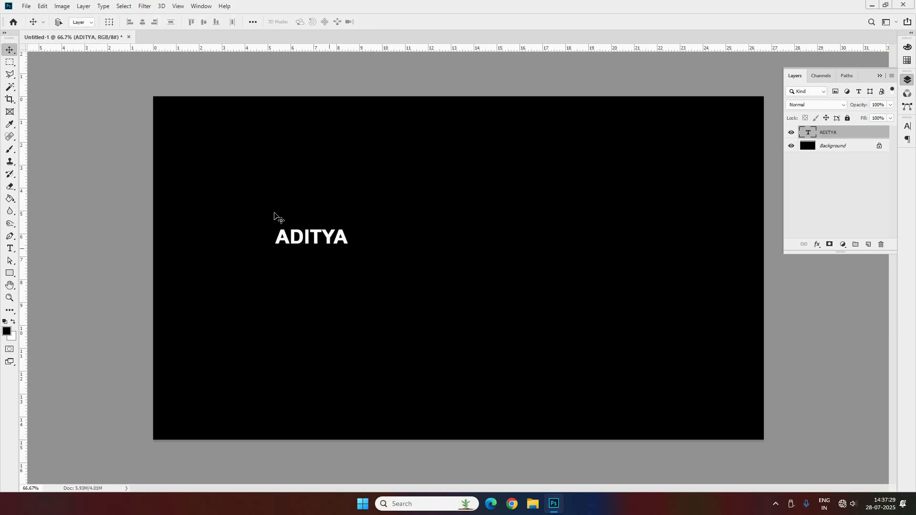
Scale the text up proportionally to about 730% and position it across the middle of the canvas
drag(274, 214, 220, 186)
key(ctrl+t)
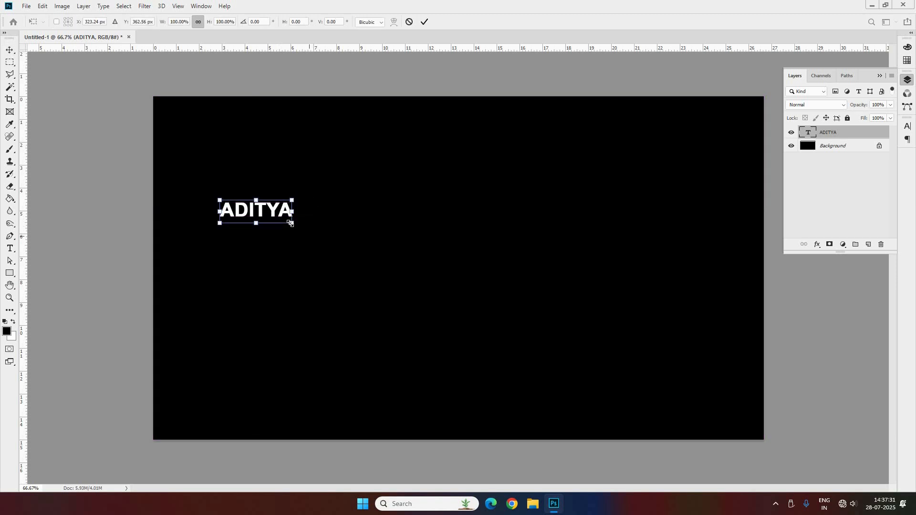
drag(292, 223, 718, 361)
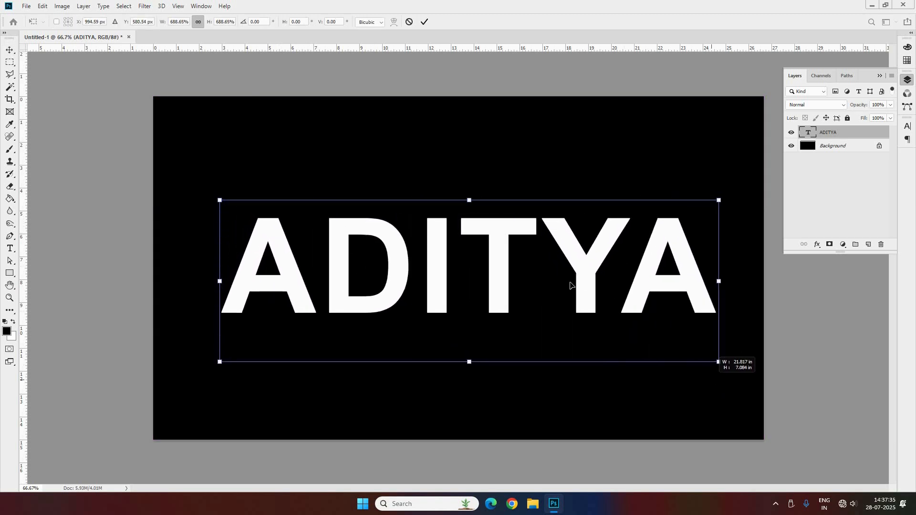
drag(568, 285, 549, 287)
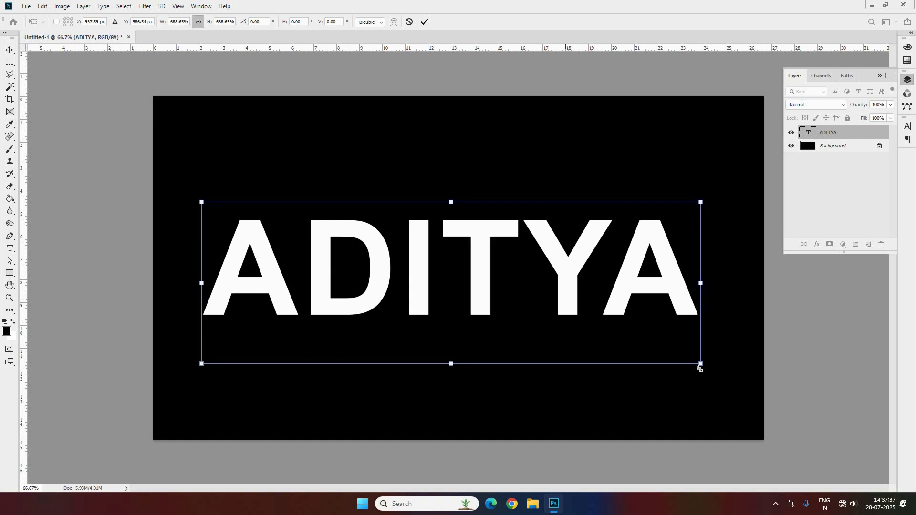
drag(700, 363, 723, 370)
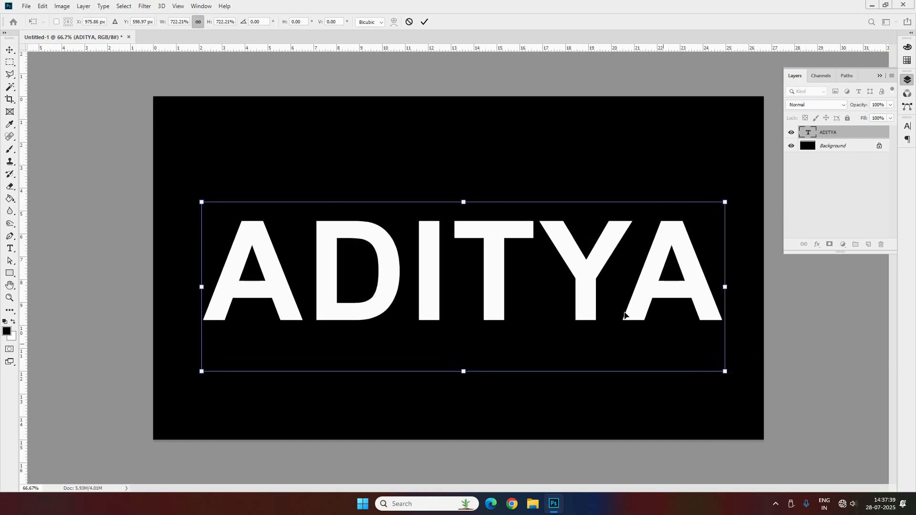
drag(634, 315, 622, 315)
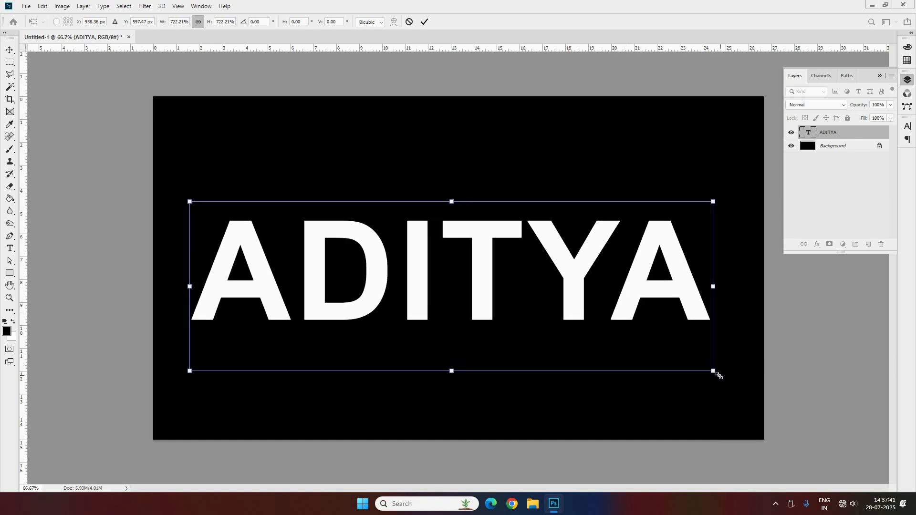
drag(719, 376, 724, 378)
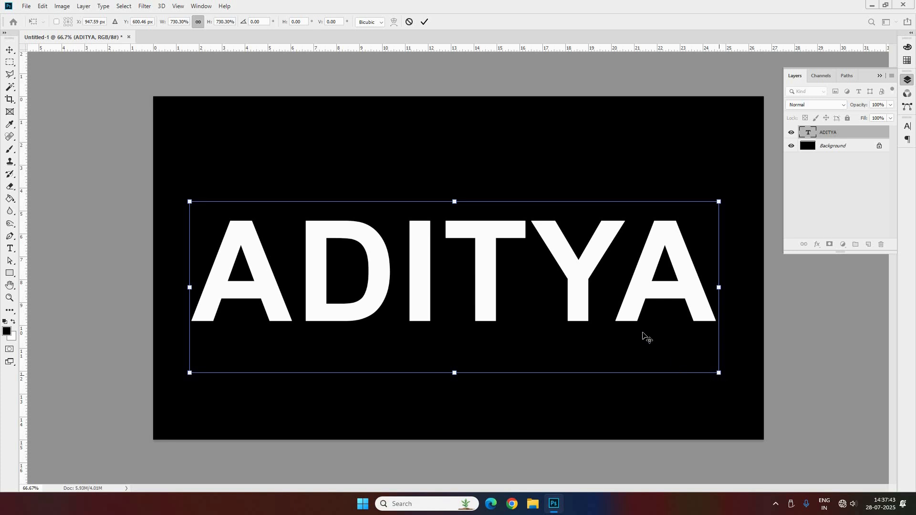
key(Return)
drag(584, 314, 584, 321)
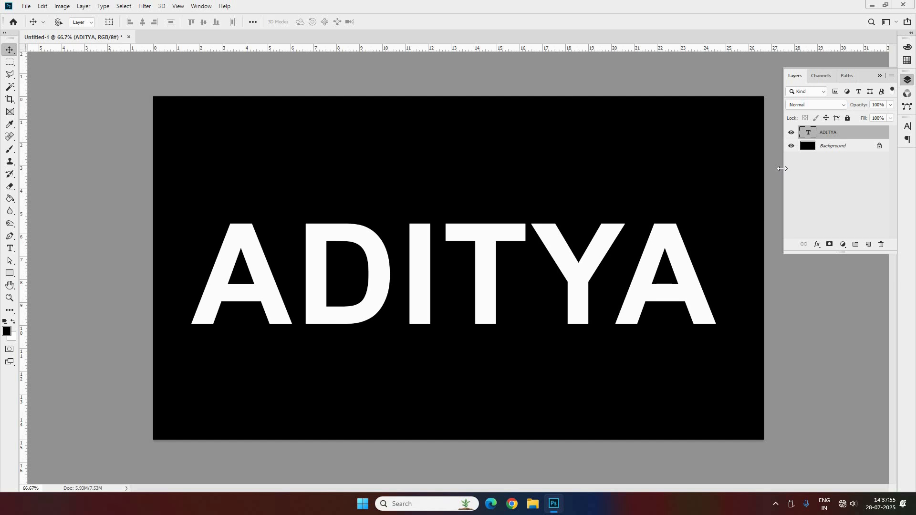
Duplicate the text layer, hide the copy and make the original text layer active
key(ctrl+j)
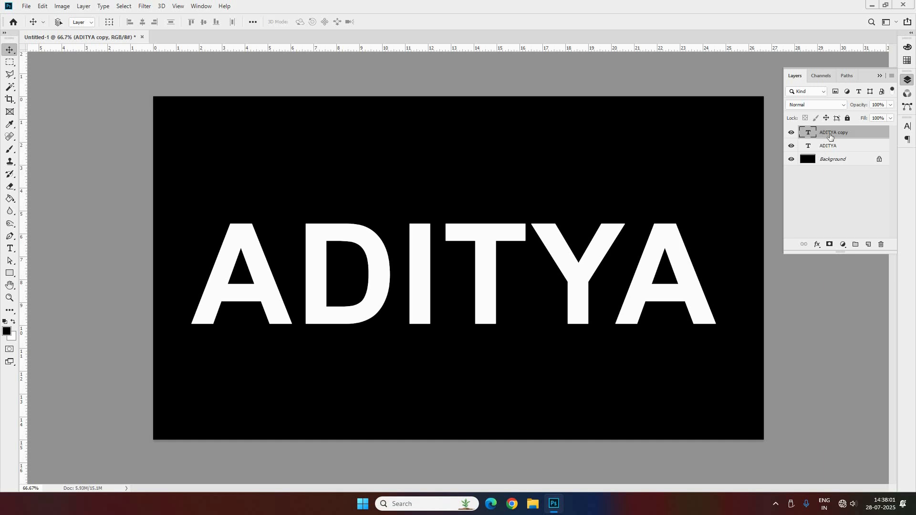
click(791, 133)
click(842, 148)
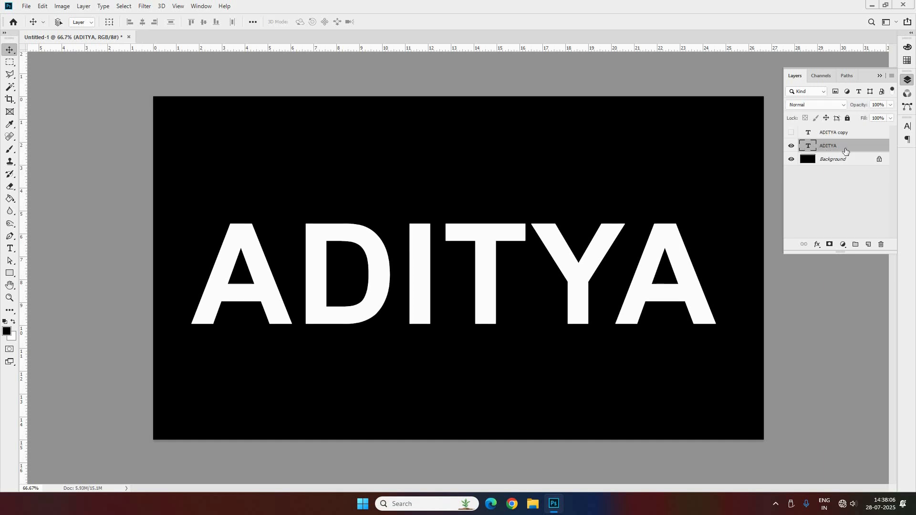
Rotate the whole canvas 90° clockwise
click(63, 7)
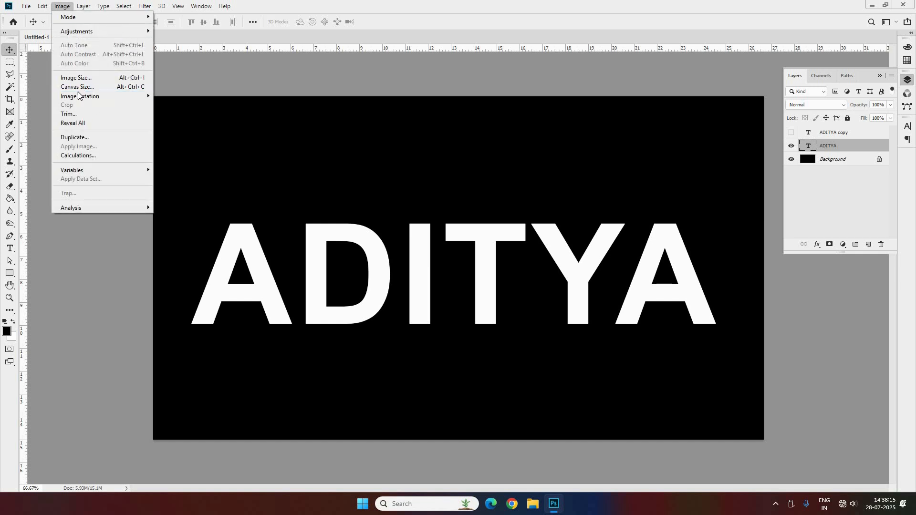
mouse_move(86, 97)
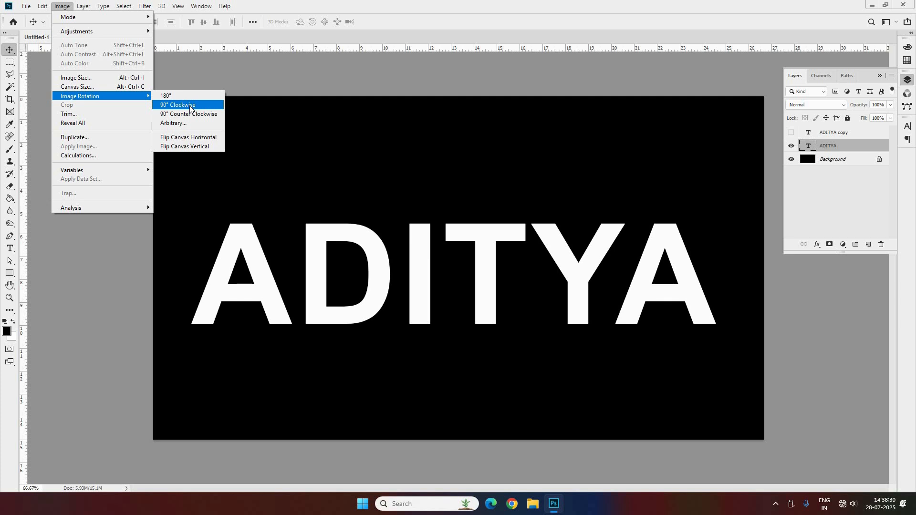
click(190, 105)
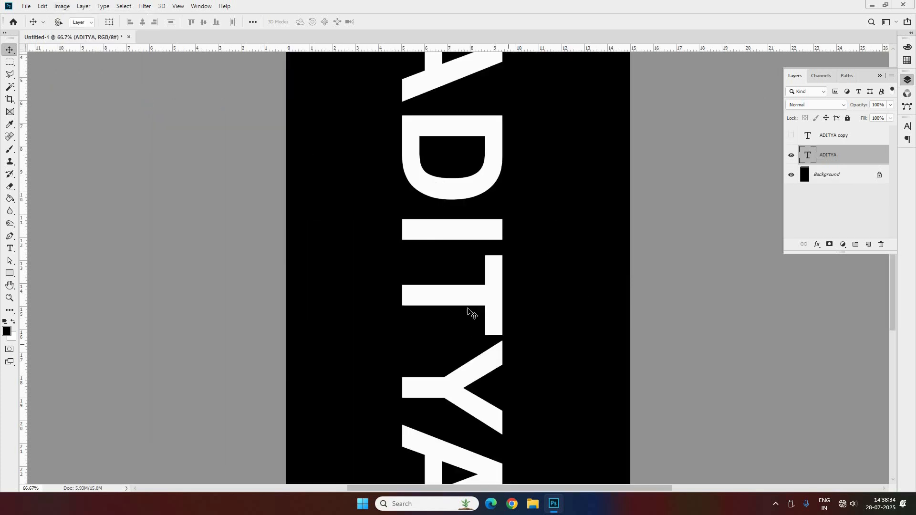
Rasterize the original text layer and apply the Wind stylize filter so streaks extend from the letters' top edges
click(145, 5)
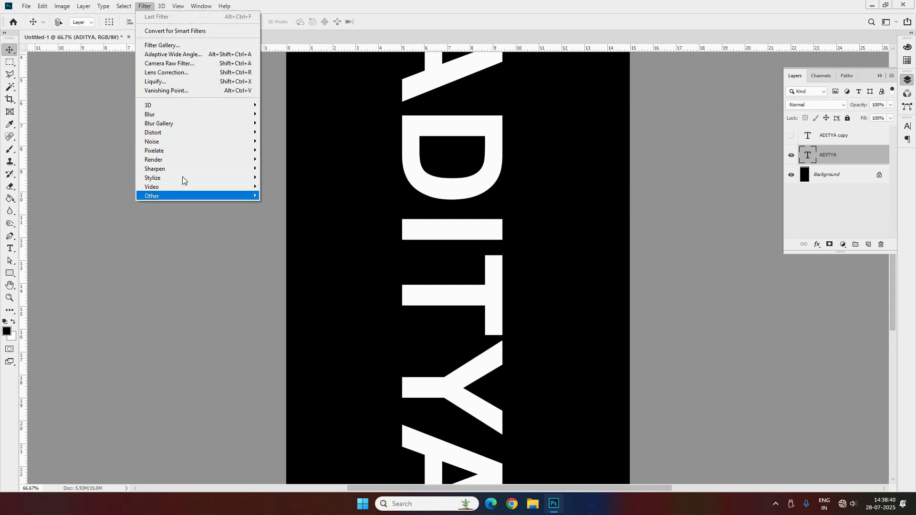
mouse_move(184, 179)
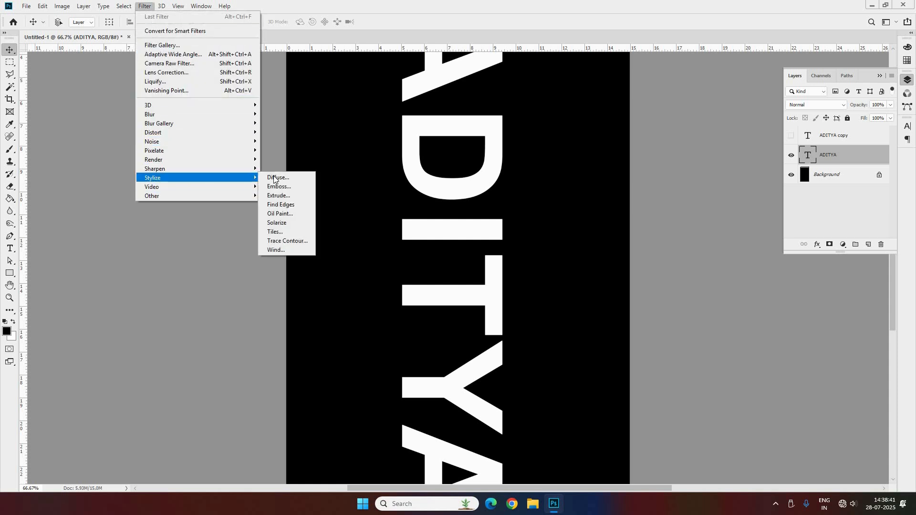
click(277, 250)
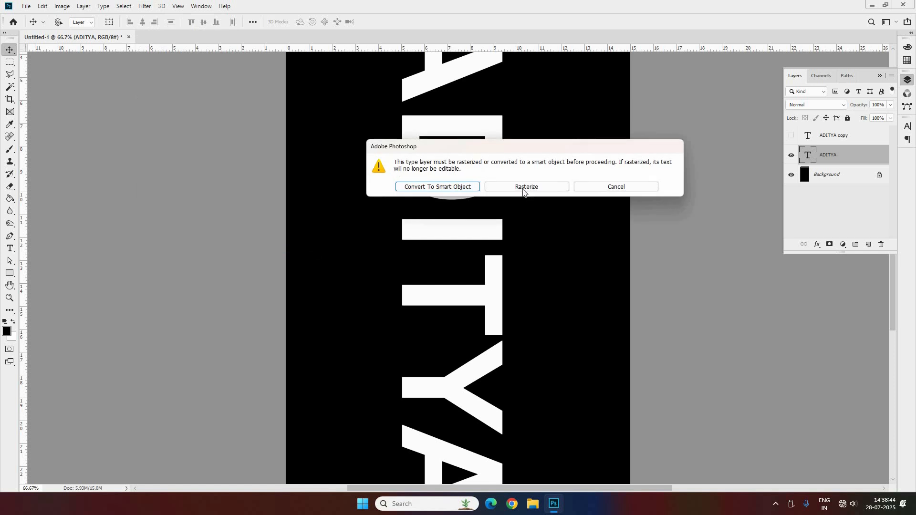
click(538, 189)
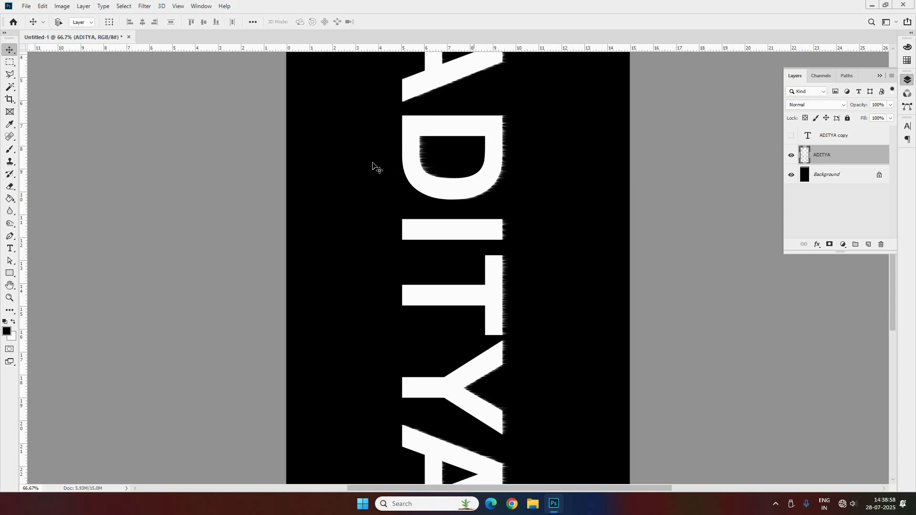
Reapply the Wind filter to the rasterized text layer several times to lengthen the streaks
click(143, 7)
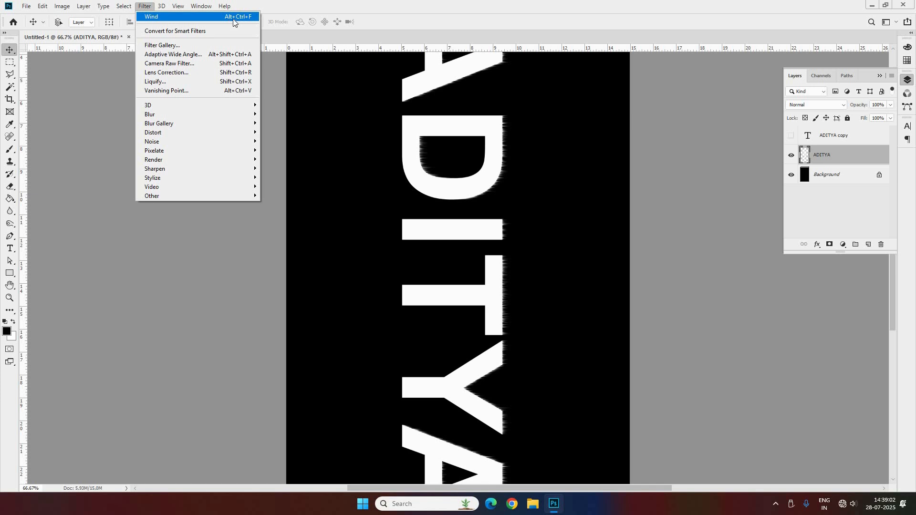
click(495, 211)
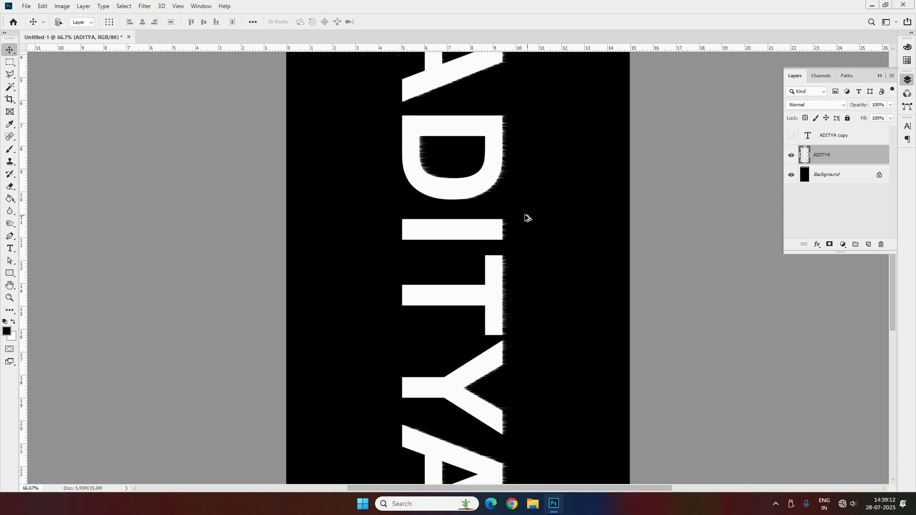
key(ctrl+alt+f)
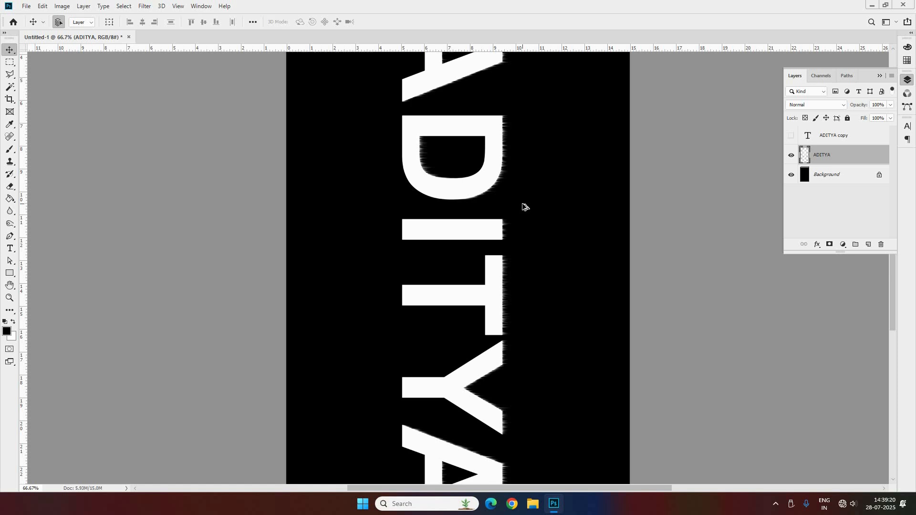
key(ctrl+alt+f)
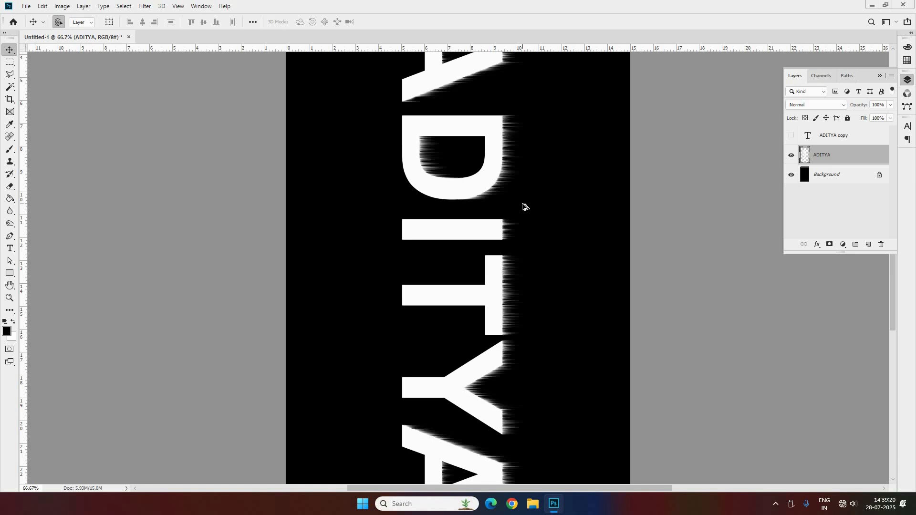
key(ctrl+alt+f)
key(ctrl+alt+f)
key(ctrl+alt+f)
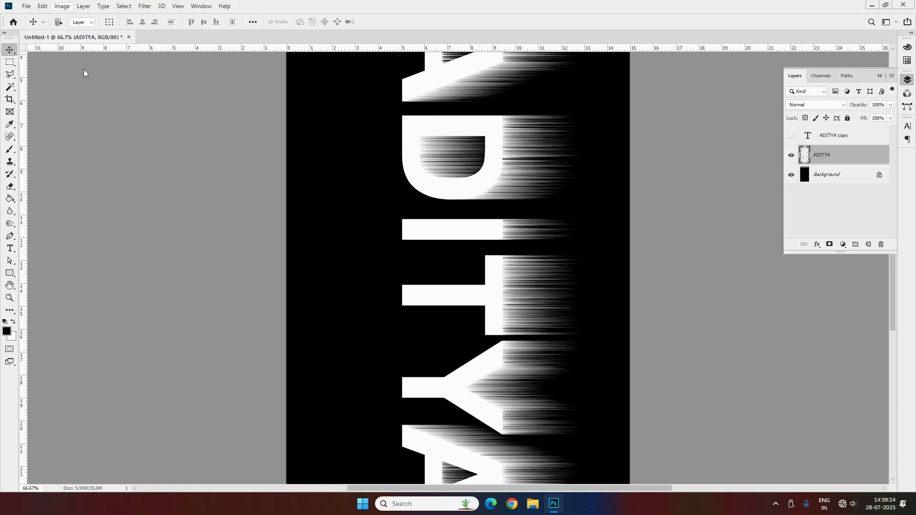
Rotate the canvas 90° counterclockwise back to landscape orientation
key(alt+i)
mouse_move(95, 96)
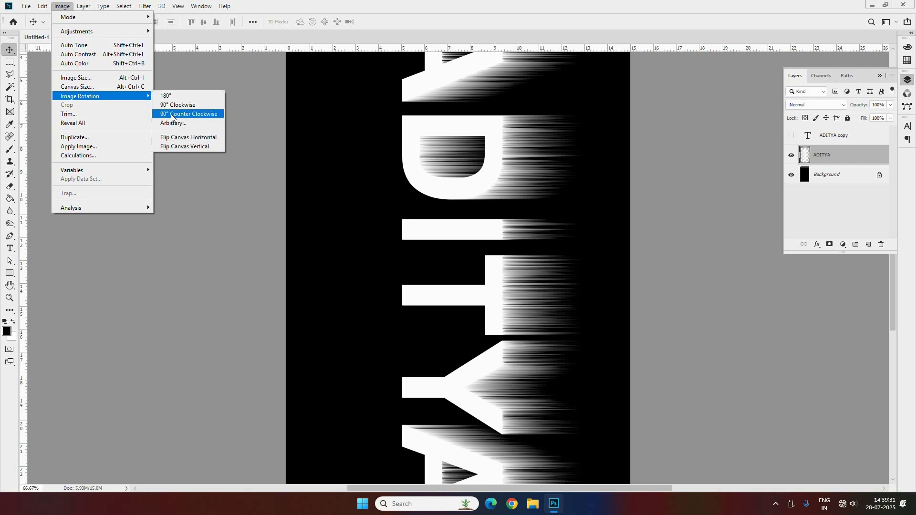
click(166, 116)
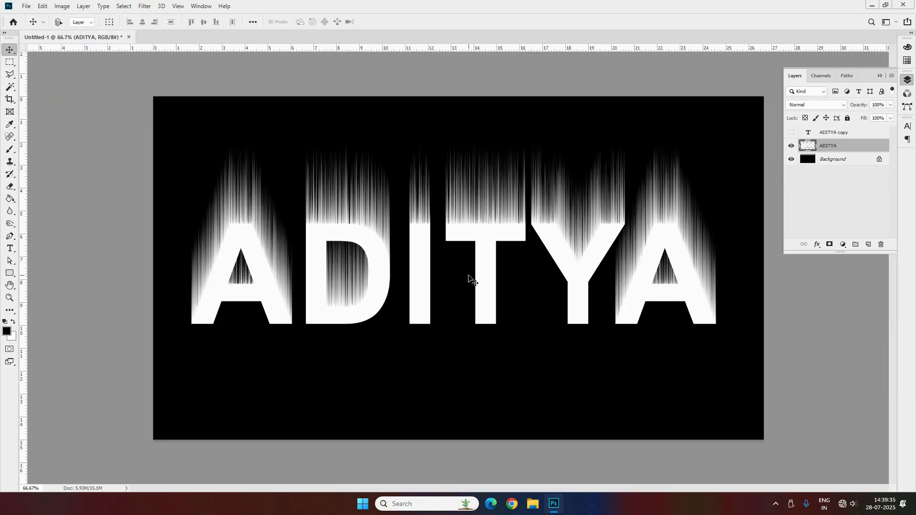
Soften the wind-streaked text layer with a Gaussian Blur of 3.2 pixels radius
click(144, 5)
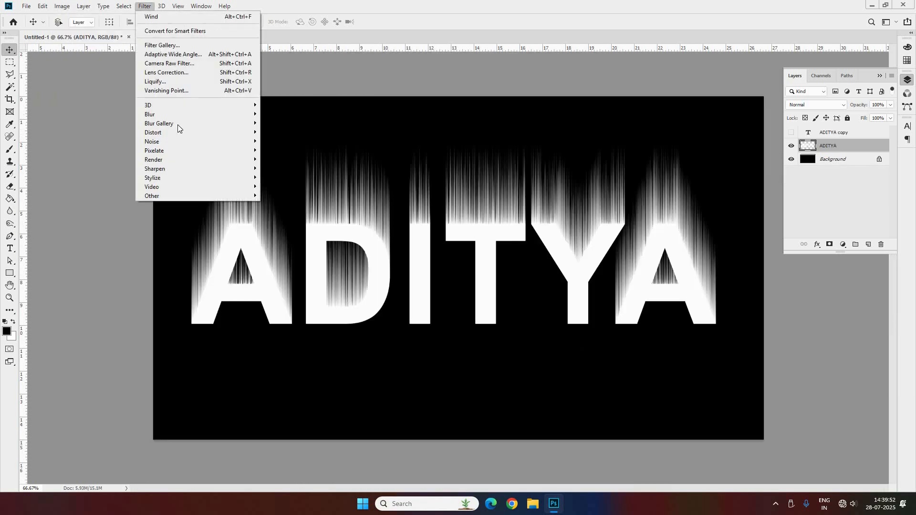
mouse_move(253, 114)
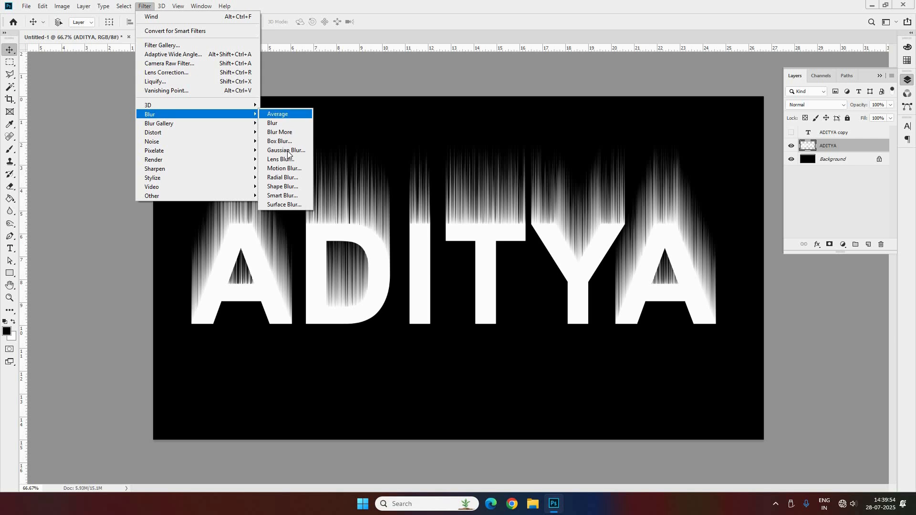
click(286, 150)
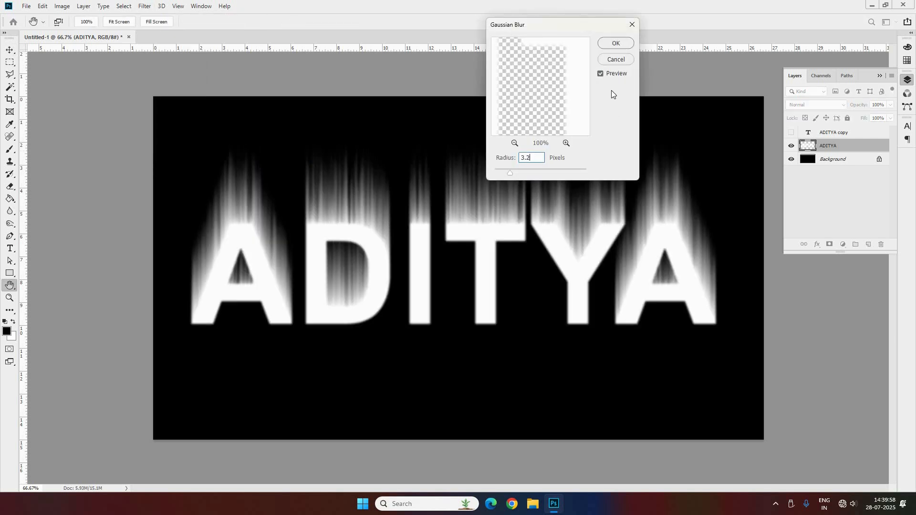
click(616, 44)
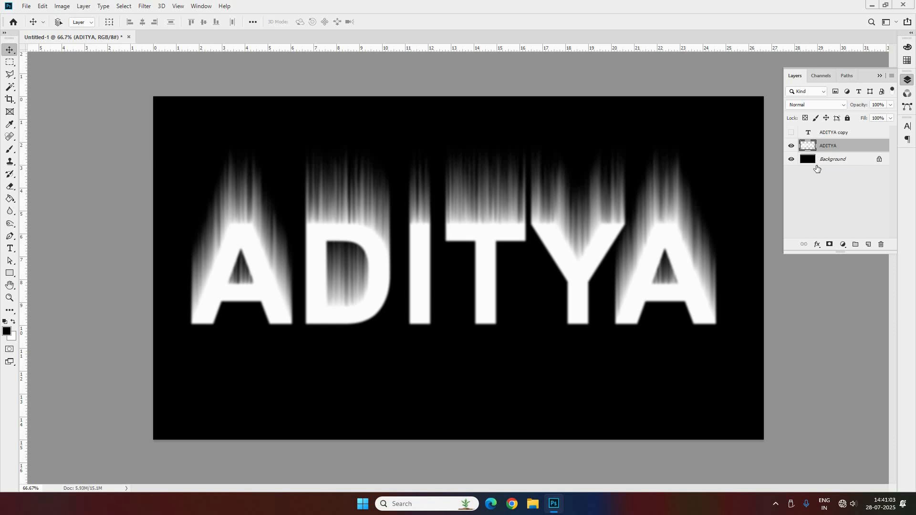
Duplicate the black Background layer and merge the copy with the blurred text layer
click(816, 166)
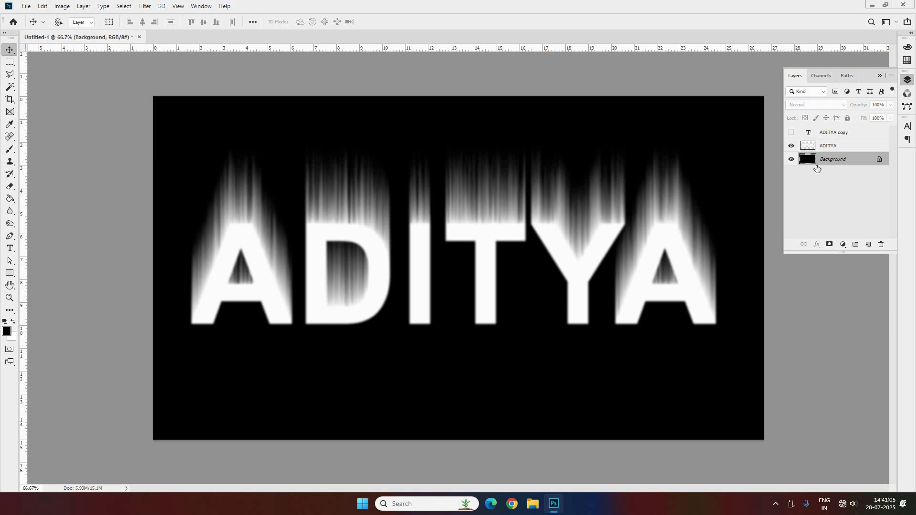
key(ctrl+j)
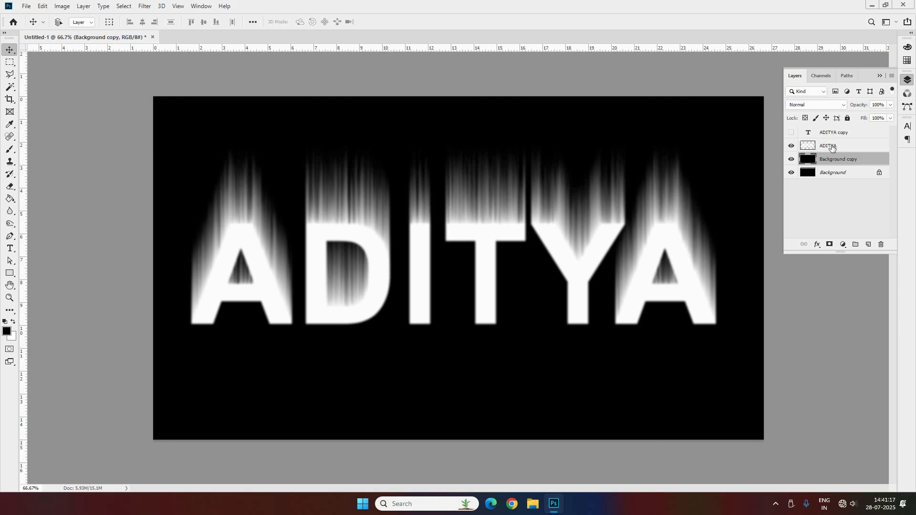
ctrl+click(831, 151)
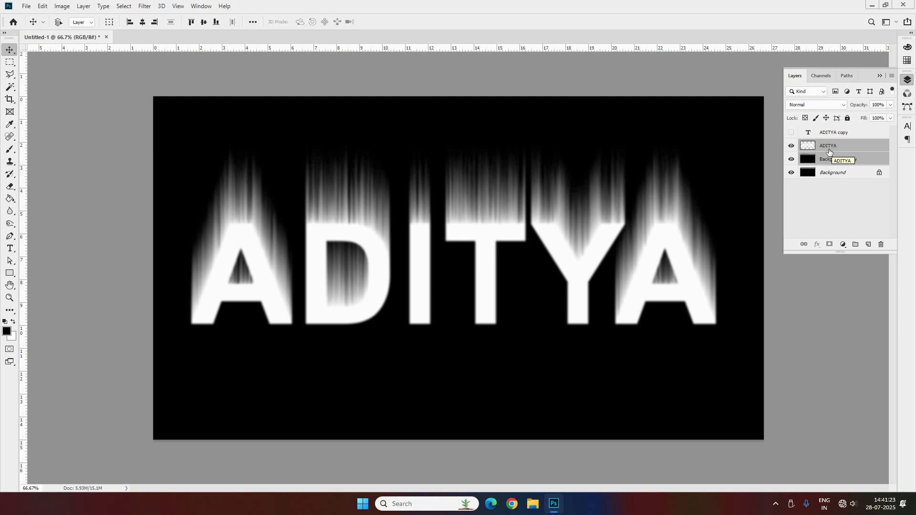
key(ctrl+e)
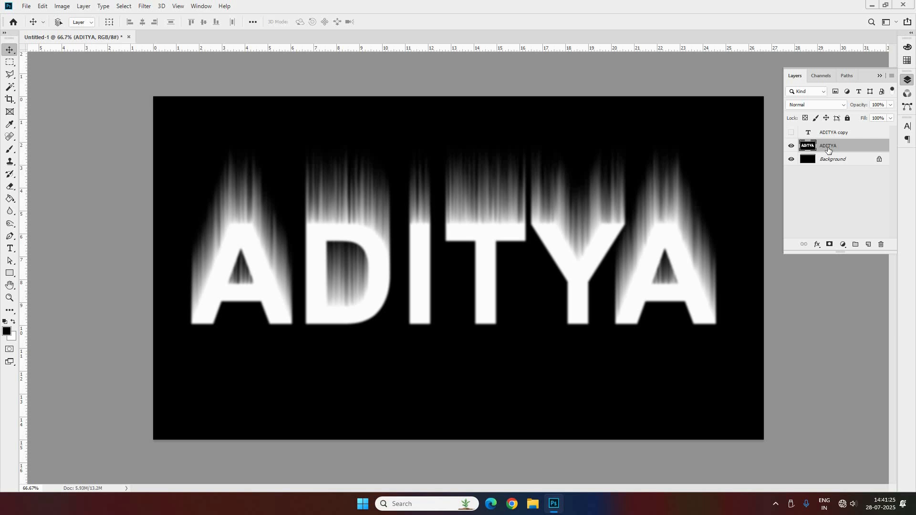
Open Liquify on the merged text layer and warp the first letter's streaks into wavy flames with a size 75 Forward Warp brush
click(146, 7)
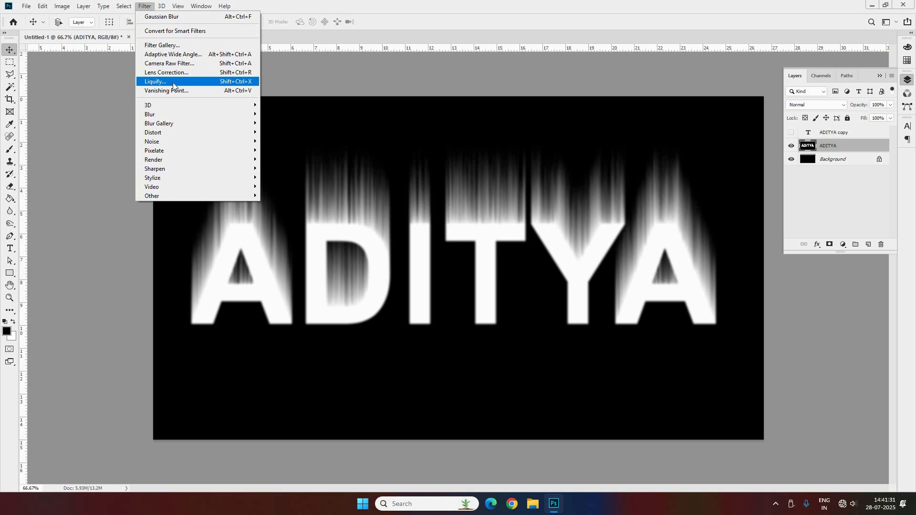
key(Return)
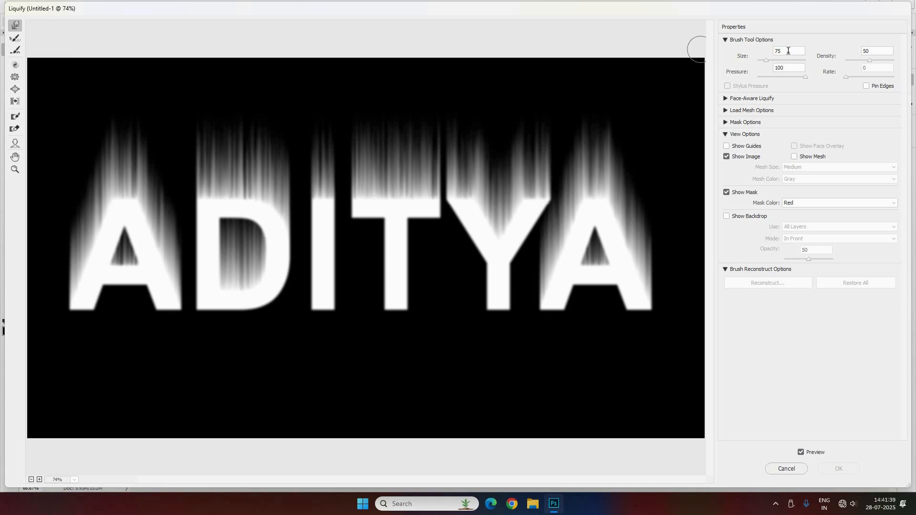
click(787, 50)
mouse_move(76, 260)
mouse_down()
mouse_move(55, 188)
mouse_move(81, 235)
mouse_move(83, 183)
mouse_up()
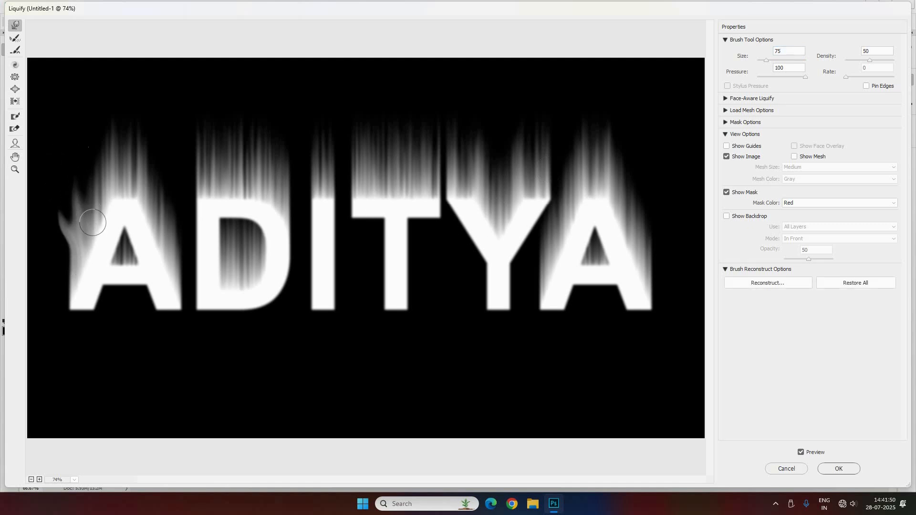
drag(93, 224, 86, 128)
drag(110, 196, 108, 82)
drag(134, 190, 129, 90)
drag(143, 218, 153, 129)
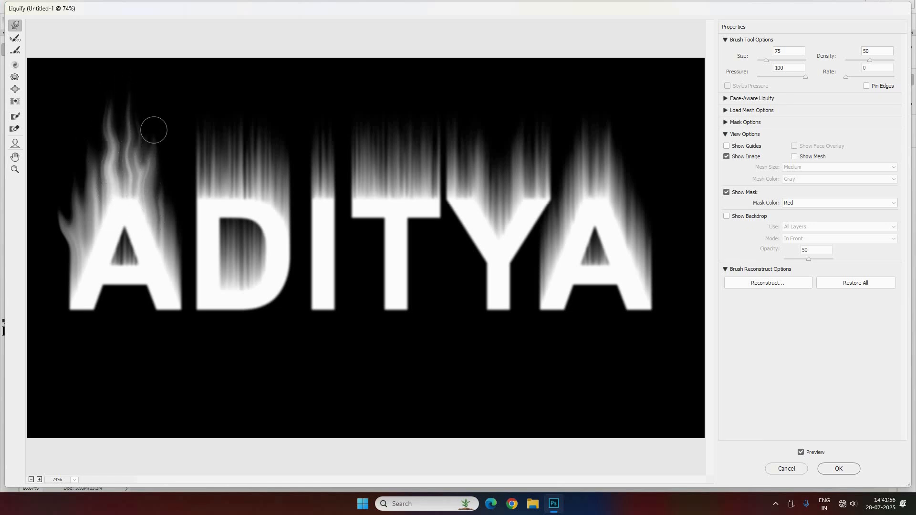
mouse_move(159, 272)
mouse_down()
mouse_move(164, 187)
mouse_move(172, 158)
mouse_up()
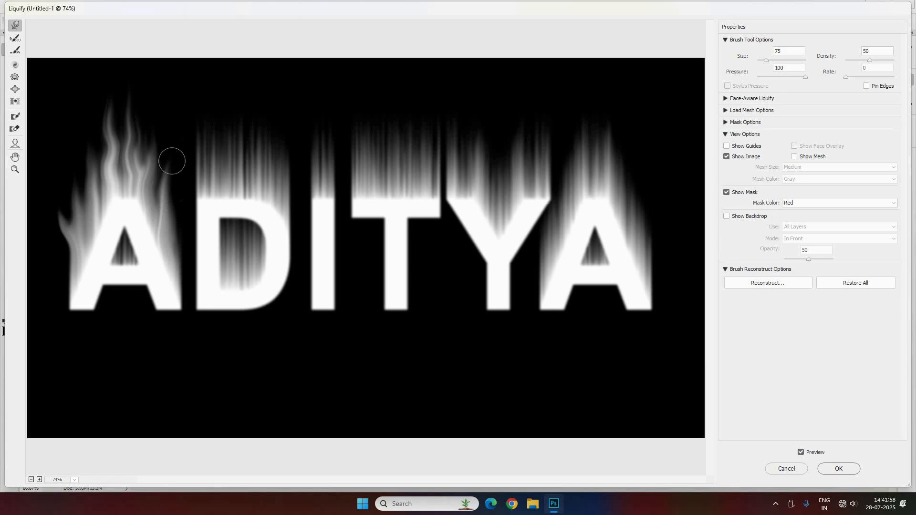
drag(176, 262, 182, 172)
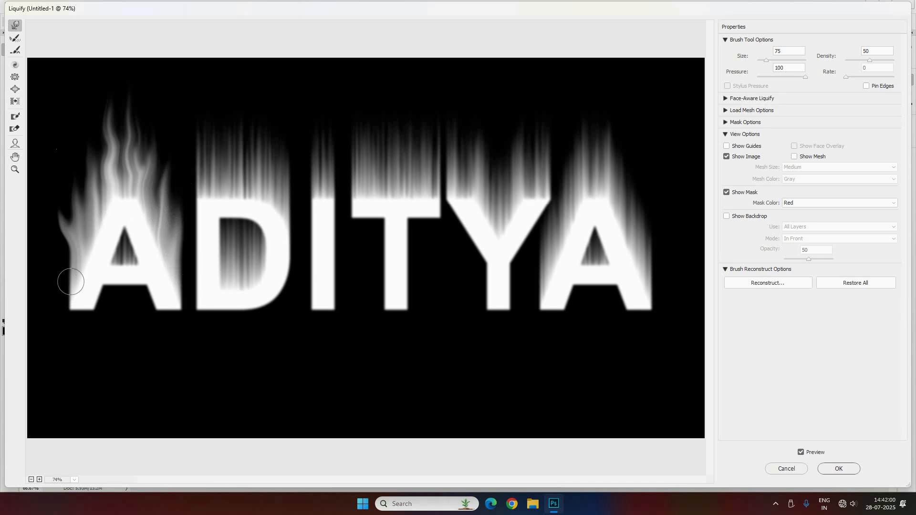
drag(69, 283, 56, 149)
drag(120, 260, 123, 244)
Warp the streaks inside and above the second letter into wavy flames, undoing the misplaced first stroke in its counter
mouse_move(233, 283)
mouse_down()
mouse_move(218, 254)
mouse_move(224, 240)
mouse_up()
key(ctrl+z)
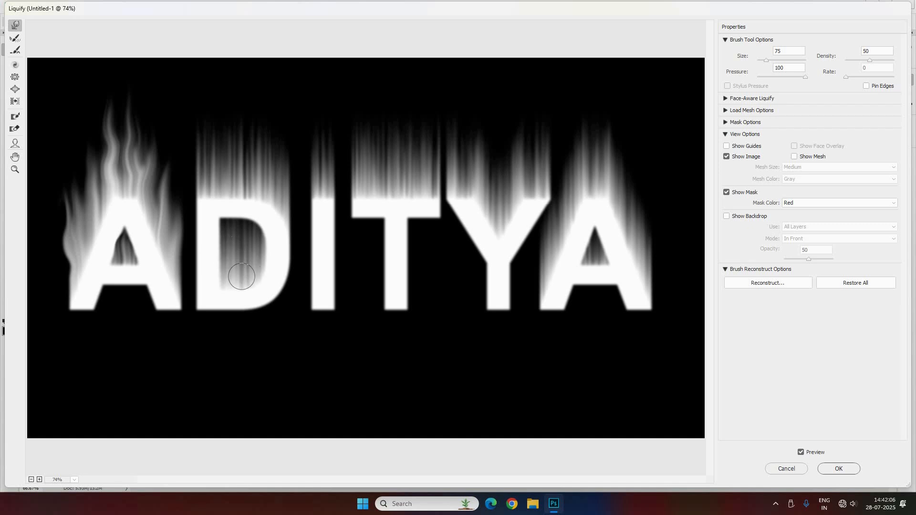
mouse_move(238, 278)
mouse_down()
mouse_move(230, 257)
mouse_move(232, 237)
mouse_move(245, 240)
mouse_move(239, 224)
mouse_up()
drag(201, 182, 202, 110)
drag(224, 183, 223, 96)
drag(247, 174, 242, 98)
drag(258, 196, 264, 117)
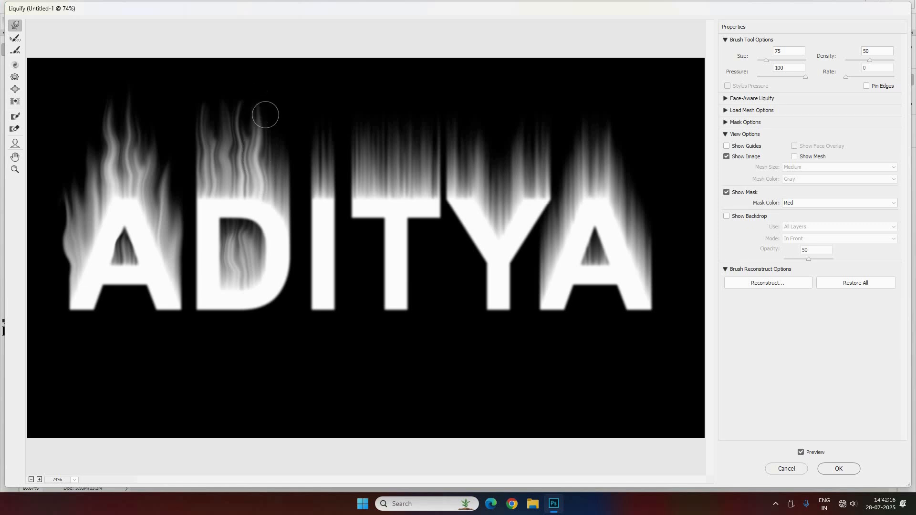
drag(267, 203, 273, 97)
drag(290, 229, 297, 116)
mouse_move(214, 193)
mouse_down()
mouse_move(188, 148)
mouse_move(176, 92)
mouse_up()
Push the streaks above the third and fourth letters upward into curling flame tips
mouse_move(327, 196)
mouse_down()
mouse_move(305, 127)
mouse_move(311, 102)
mouse_up()
drag(327, 184, 332, 93)
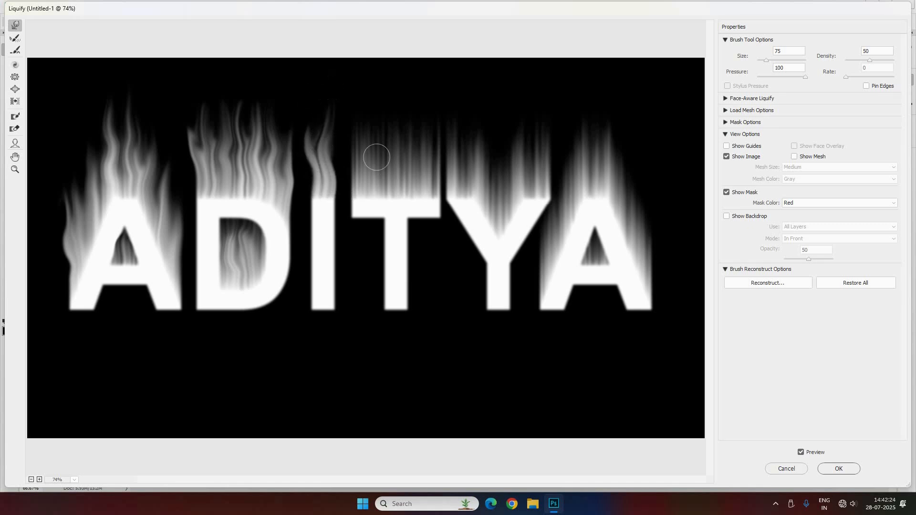
drag(354, 189, 355, 113)
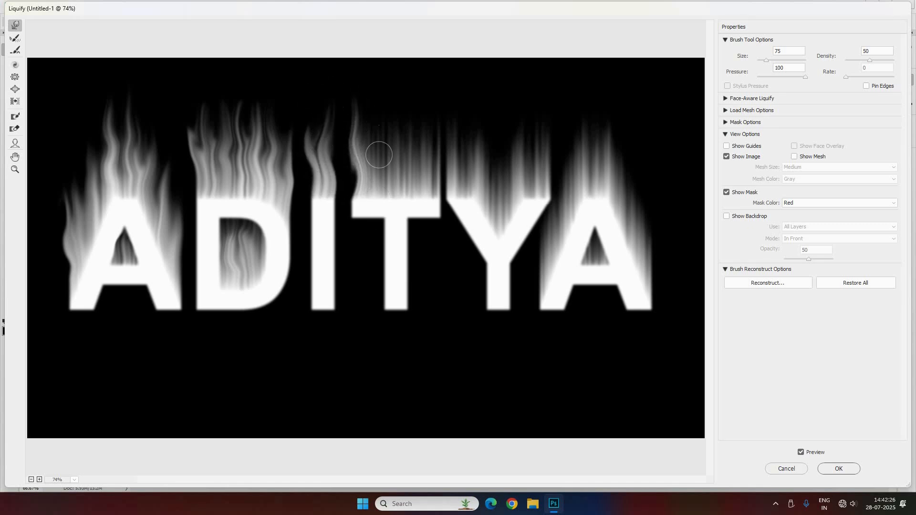
drag(379, 199, 375, 96)
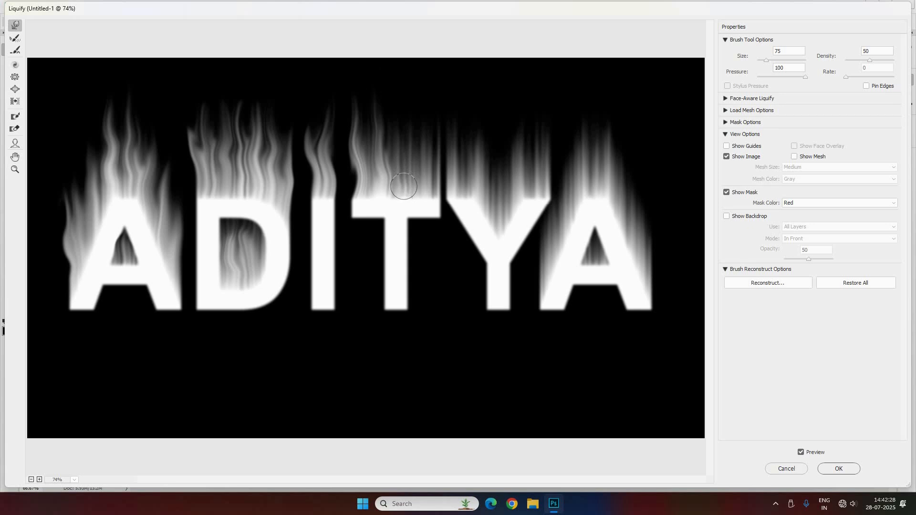
mouse_move(404, 196)
mouse_down()
mouse_move(399, 92)
mouse_move(425, 194)
mouse_move(420, 96)
mouse_up()
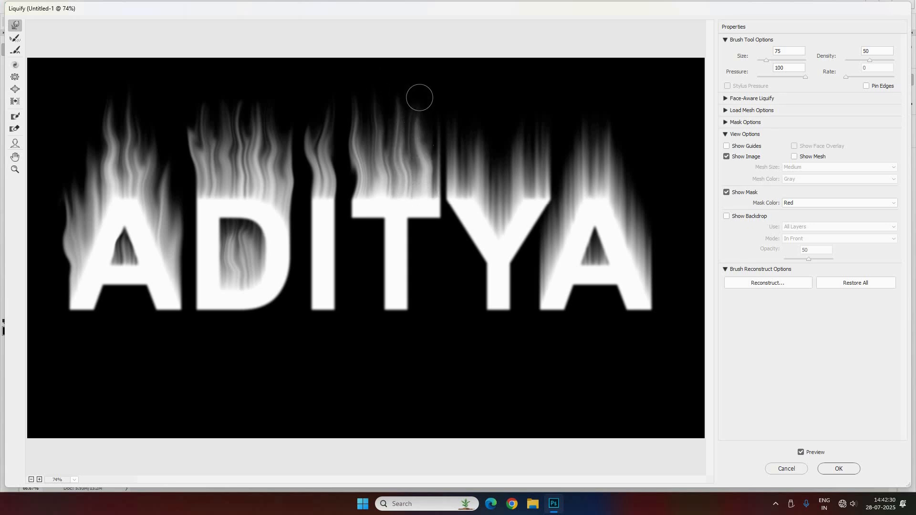
drag(432, 197, 440, 95)
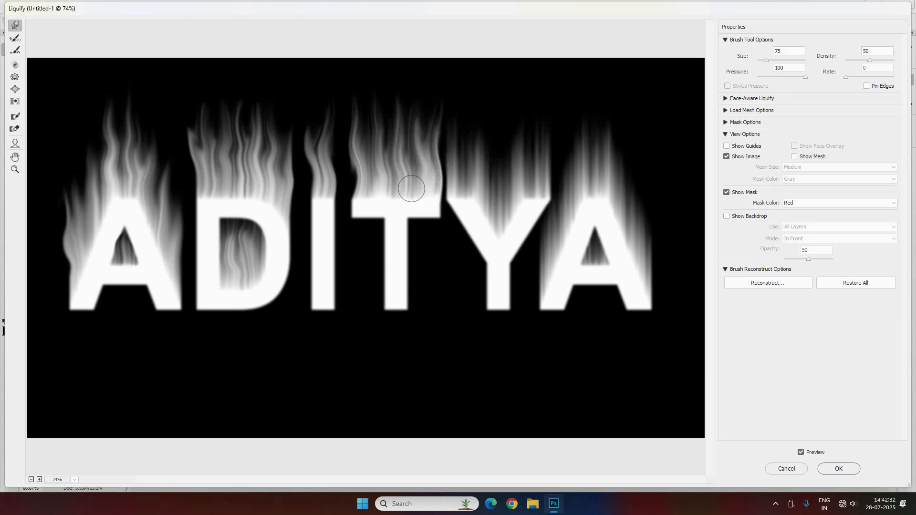
drag(409, 186, 411, 89)
drag(367, 180, 364, 94)
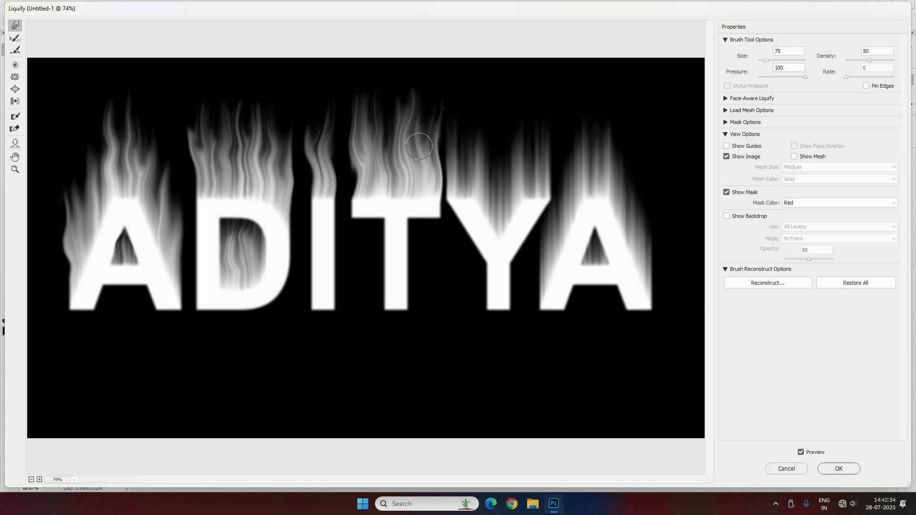
Warp the streaks above and between the arms of the fifth letter into flame shapes
mouse_move(466, 192)
mouse_down()
mouse_move(444, 109)
mouse_move(449, 83)
mouse_move(468, 137)
mouse_move(472, 94)
mouse_up()
drag(499, 228, 495, 108)
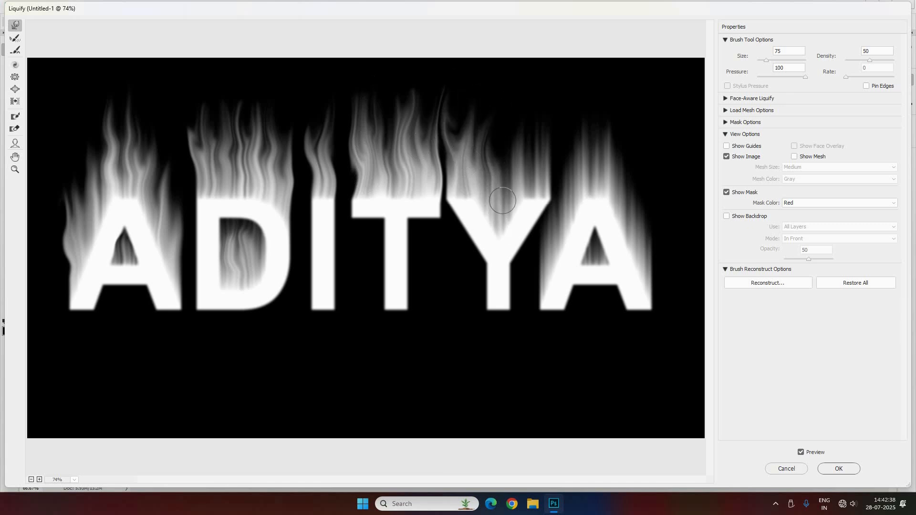
drag(497, 198, 506, 118)
drag(527, 196, 525, 102)
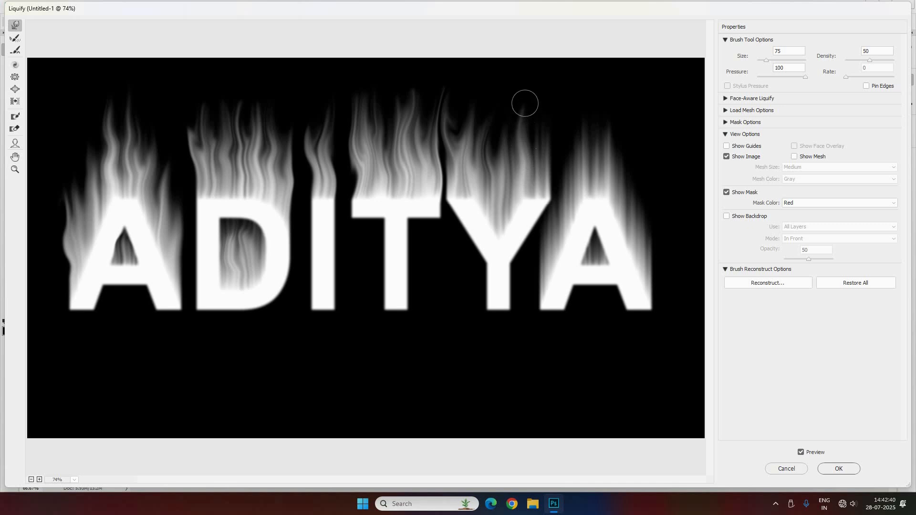
drag(538, 194, 538, 101)
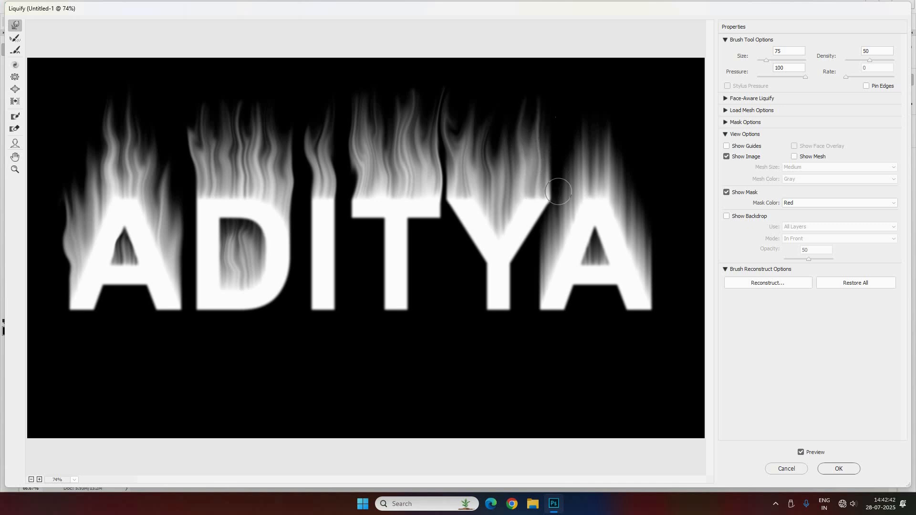
drag(557, 193, 561, 94)
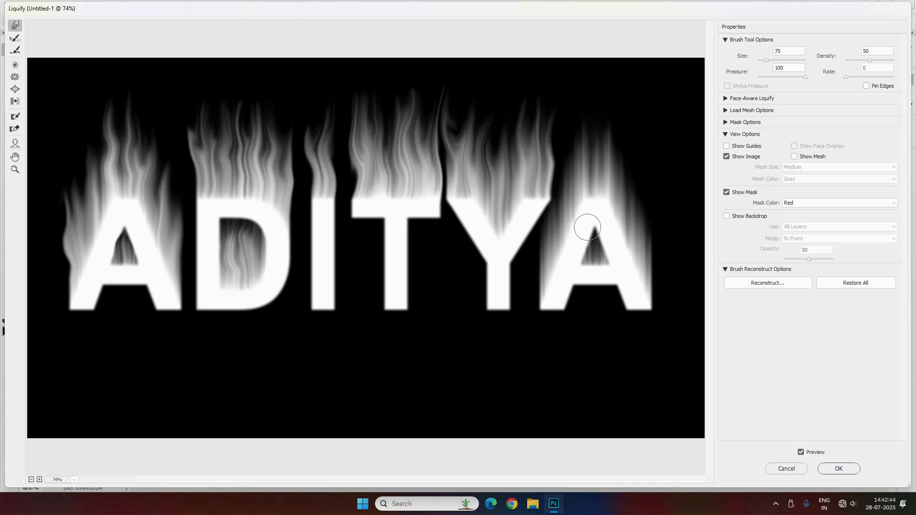
Pull the last letter's streaks into tall flames along both sides and its peak, and apply the Liquify warping
mouse_move(542, 293)
mouse_down()
mouse_move(561, 214)
mouse_move(569, 92)
mouse_up()
mouse_move(572, 205)
mouse_down()
mouse_move(566, 165)
mouse_move(577, 84)
mouse_up()
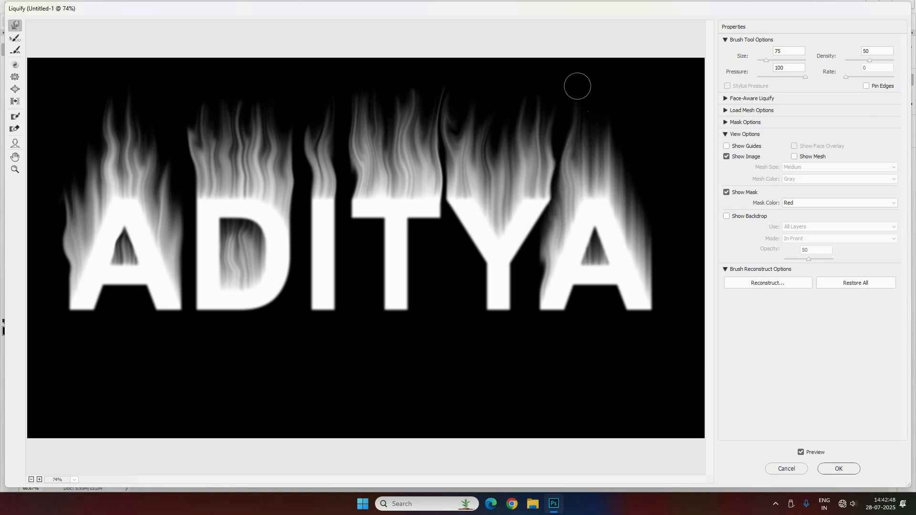
drag(594, 188, 585, 82)
drag(588, 142, 583, 67)
drag(615, 180, 606, 105)
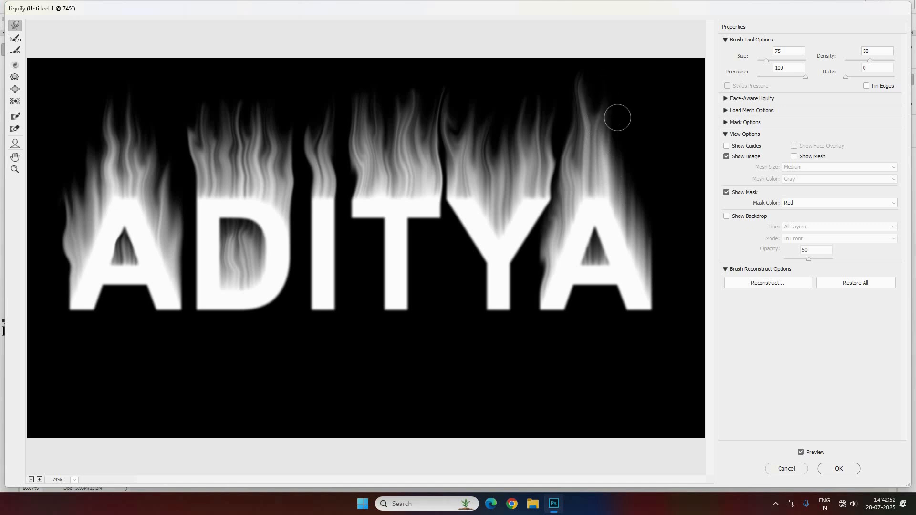
drag(623, 203, 613, 103)
drag(610, 153, 610, 81)
mouse_move(633, 225)
mouse_down()
mouse_move(641, 174)
mouse_move(620, 184)
mouse_move(627, 153)
mouse_up()
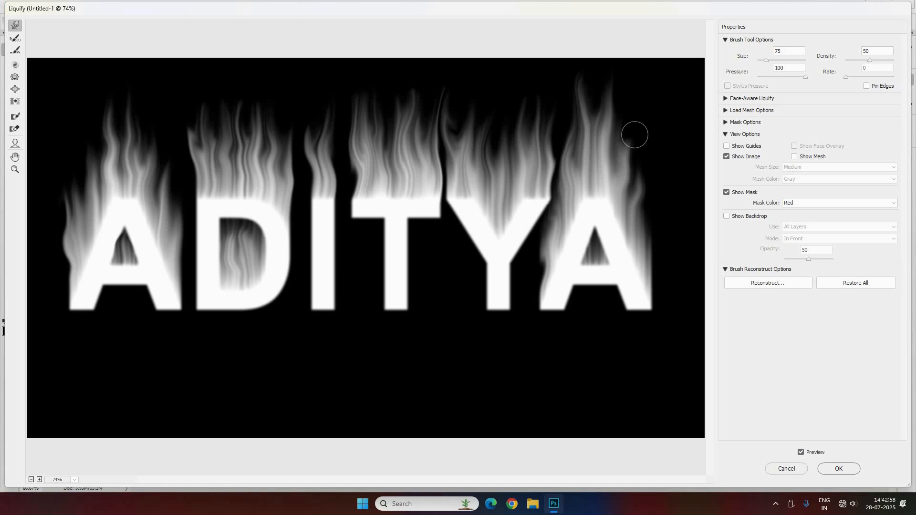
mouse_move(650, 268)
mouse_down()
mouse_move(641, 231)
mouse_move(656, 209)
mouse_move(658, 164)
mouse_up()
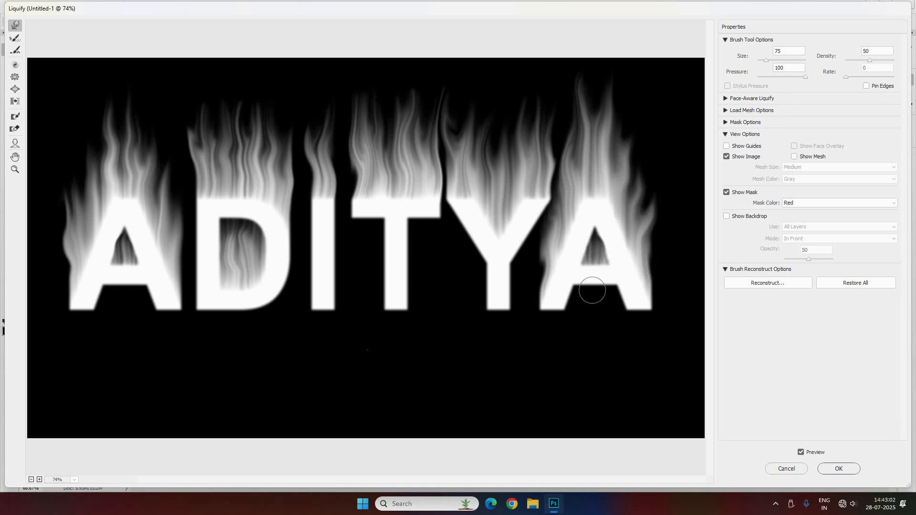
click(839, 467)
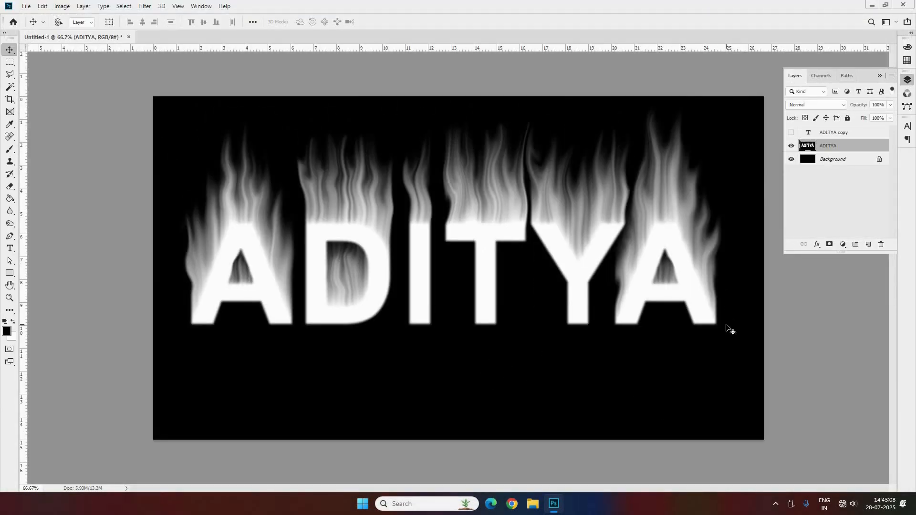
Add a Hue/Saturation adjustment layer above the flame text layer and enable Colorize
click(843, 244)
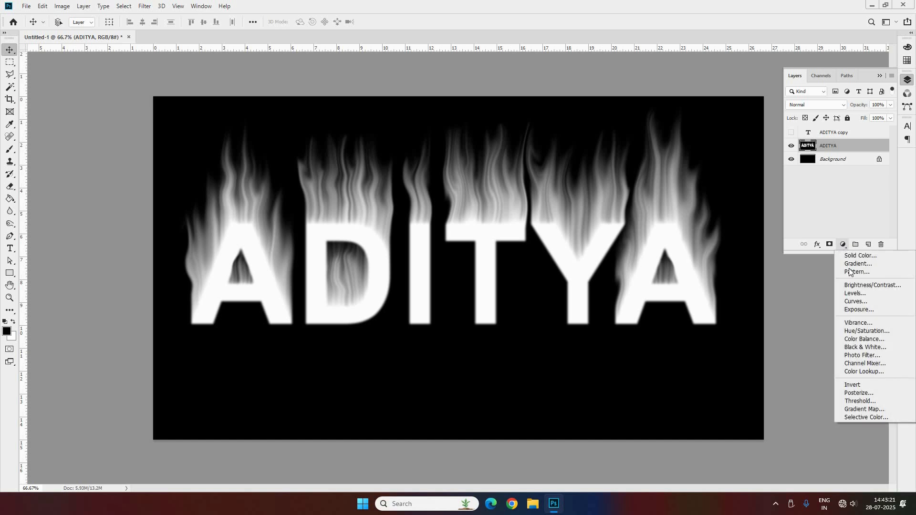
click(866, 332)
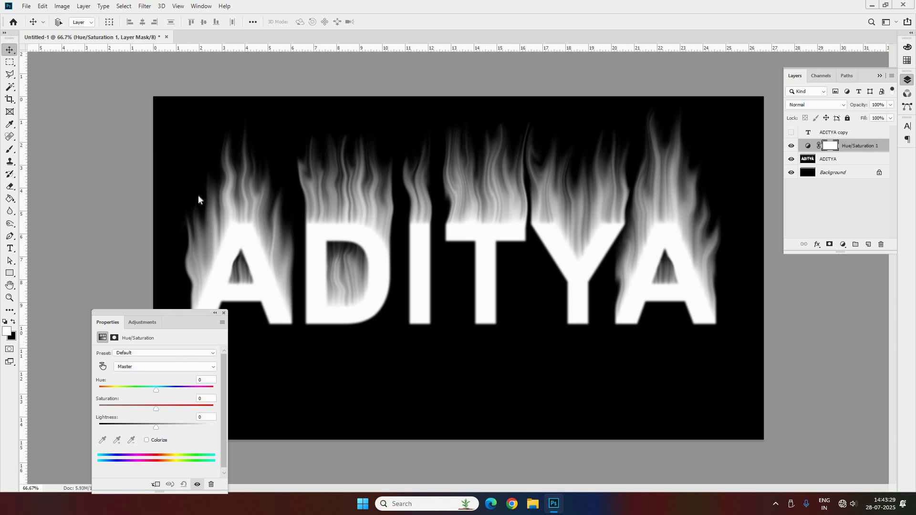
drag(167, 312, 199, 197)
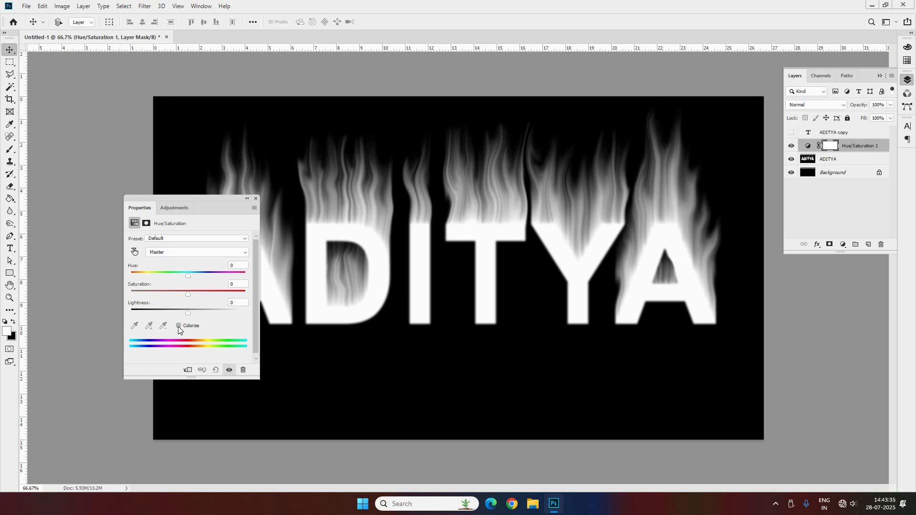
click(178, 326)
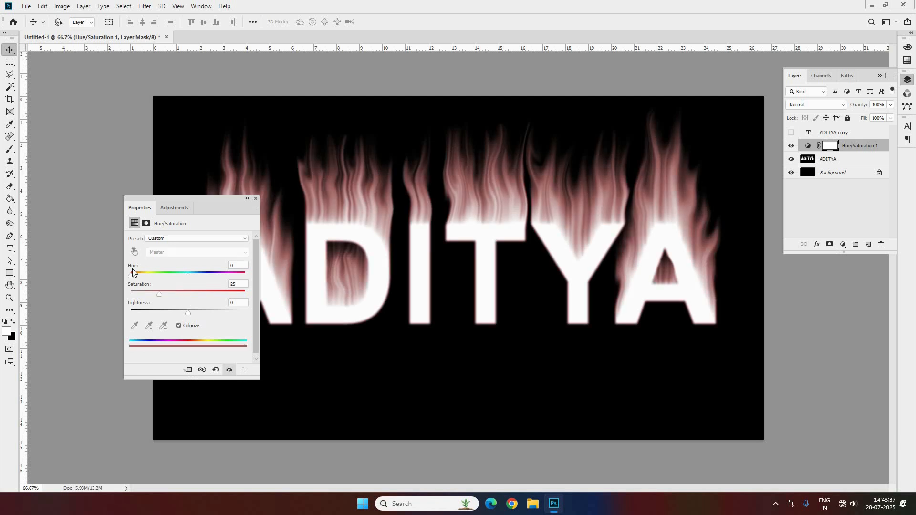
Set the colorized Hue/Saturation adjustment to hue 40 and saturation 100
click(225, 267)
text(40)
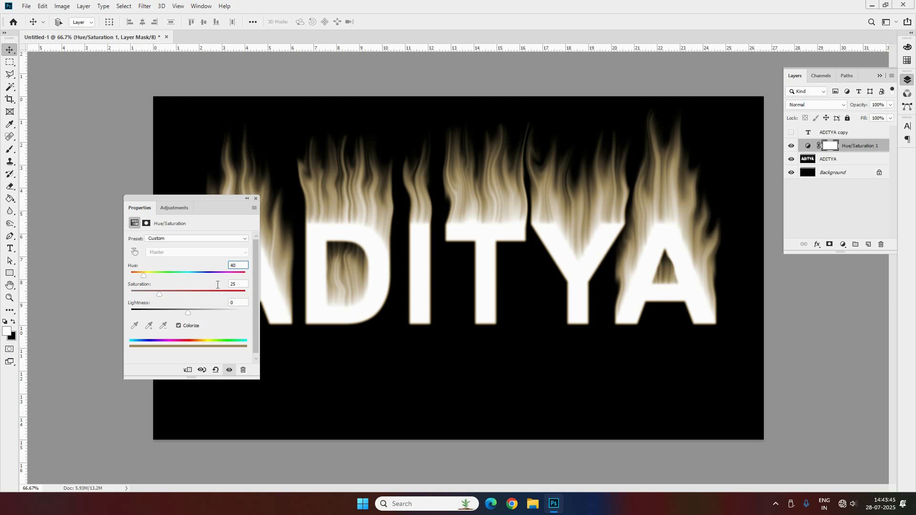
key(Tab)
text(100)
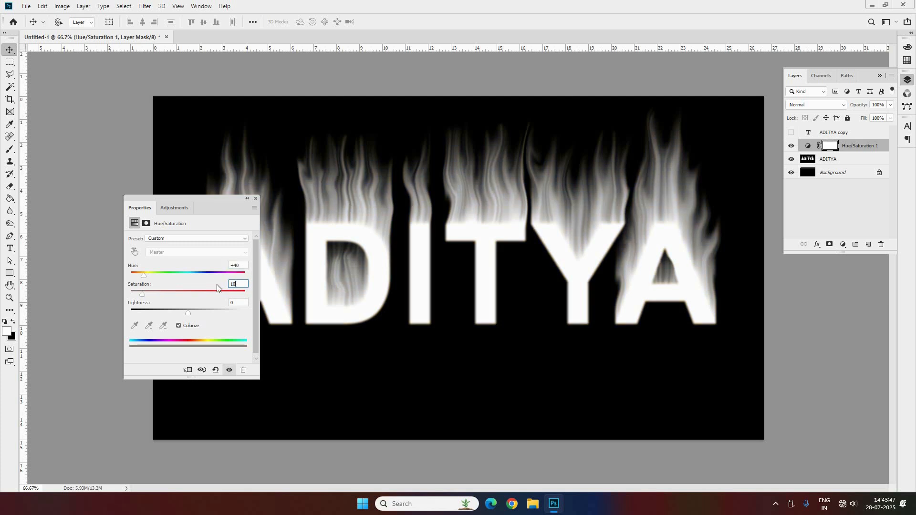
click(257, 198)
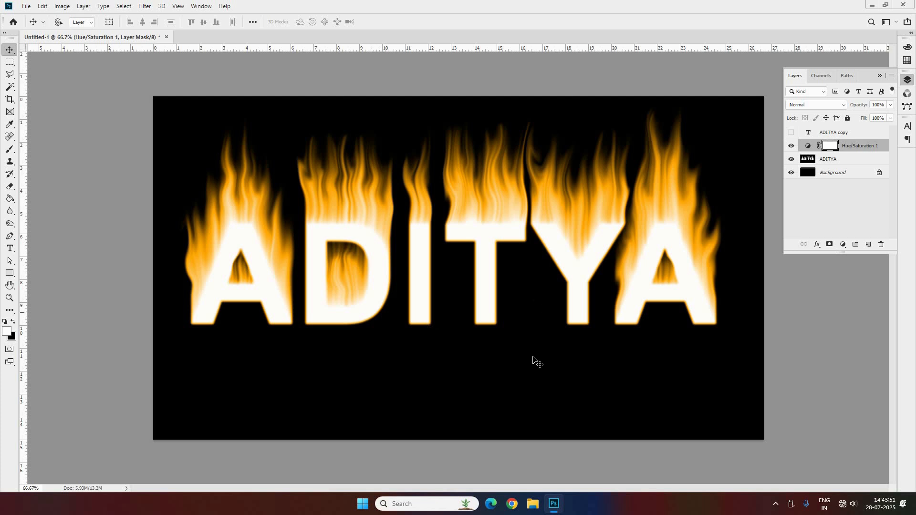
Add a second Hue/Saturation adjustment layer with hue -25 and set its blend mode to Overlay
click(844, 245)
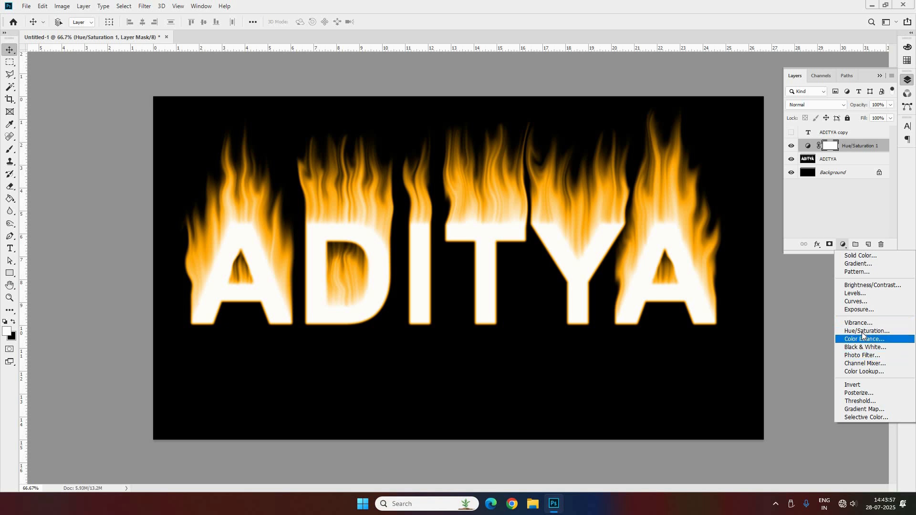
key(Return)
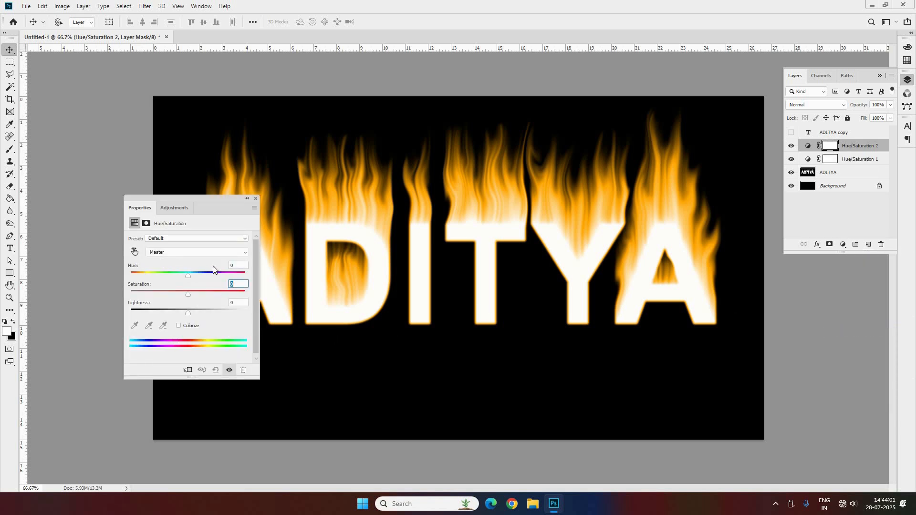
key(shift+Tab)
text(-25)
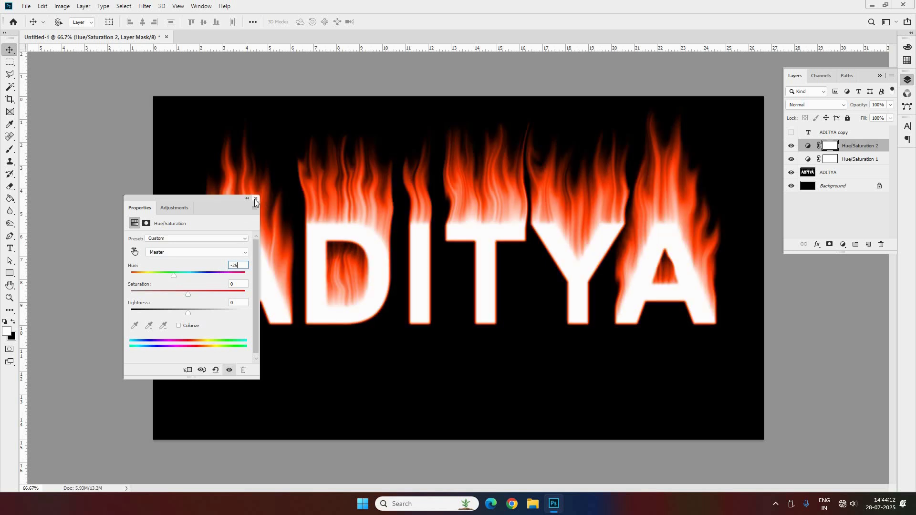
click(255, 200)
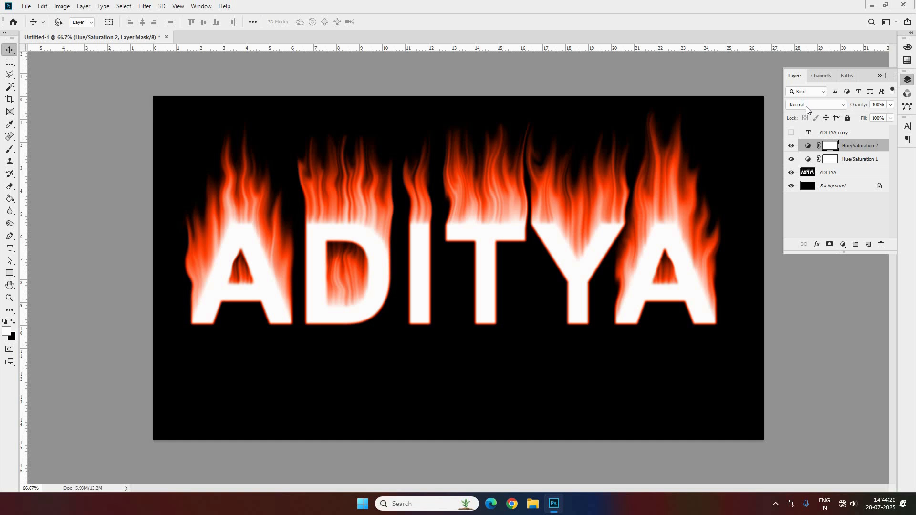
click(845, 106)
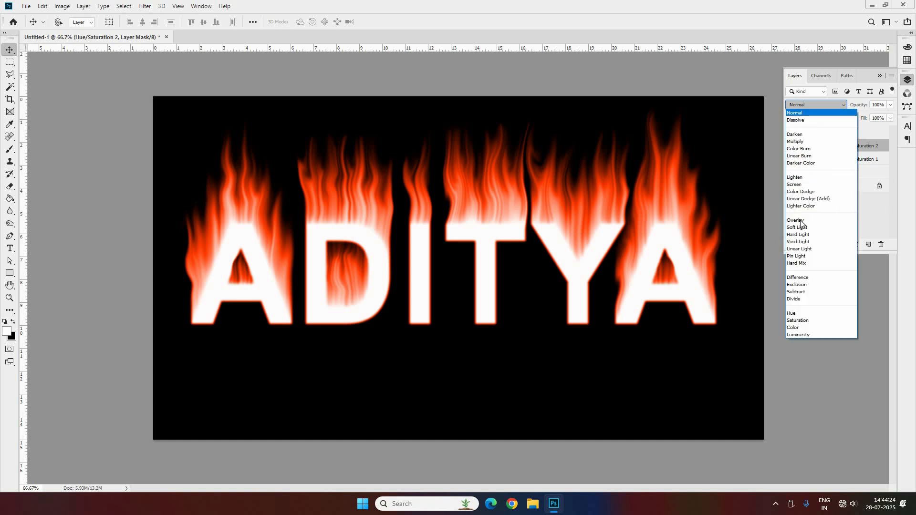
click(378, 153)
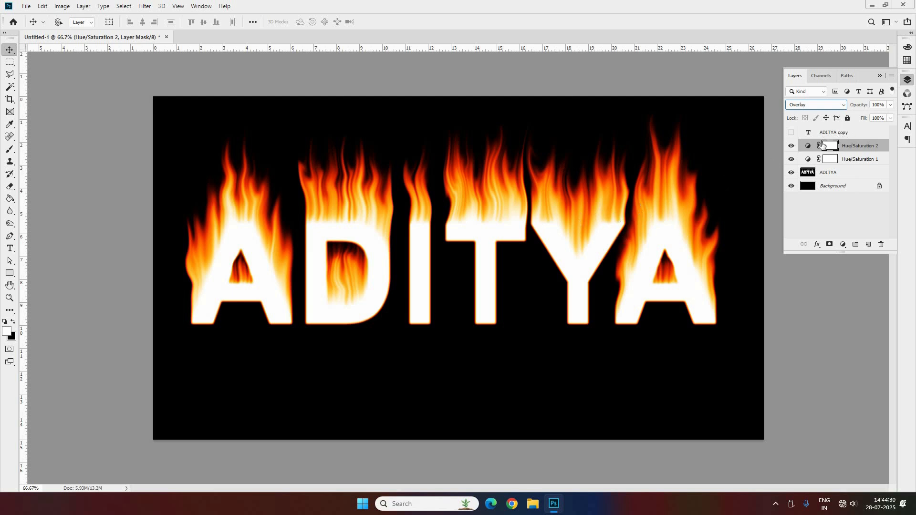
Show the hidden text copy layer and give it a Gradient Overlay using the Foreground to Background preset
click(792, 135)
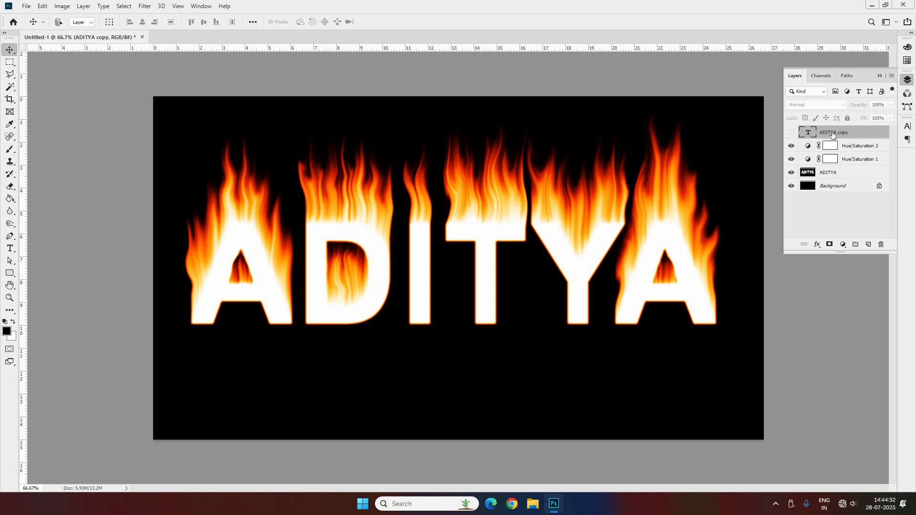
click(792, 132)
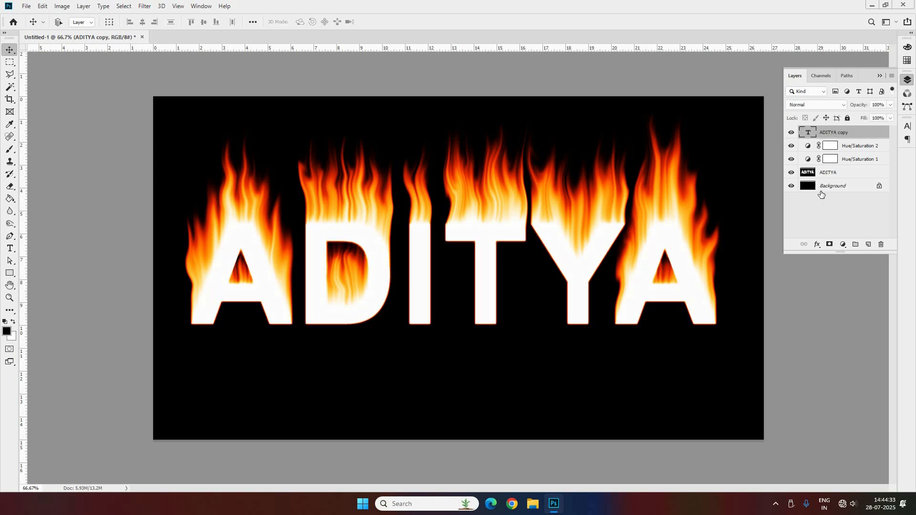
click(818, 248)
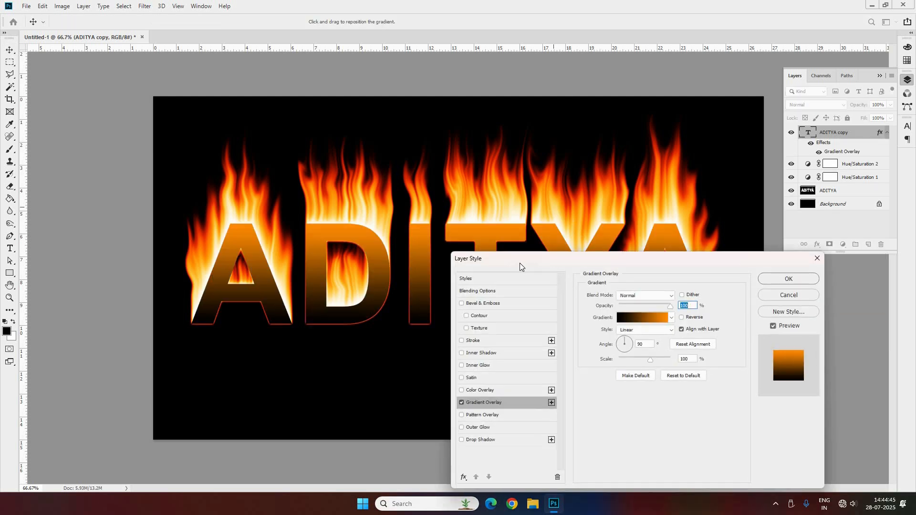
click(637, 323)
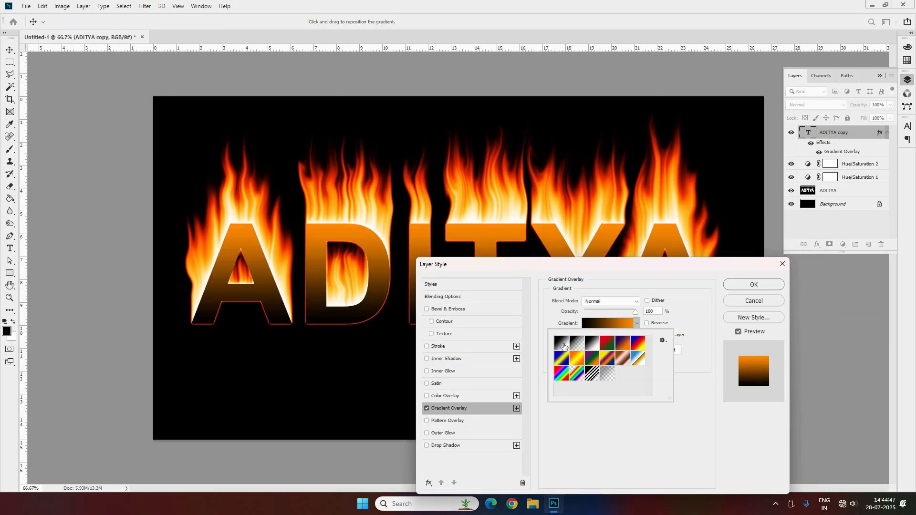
click(562, 343)
drag(596, 267, 533, 300)
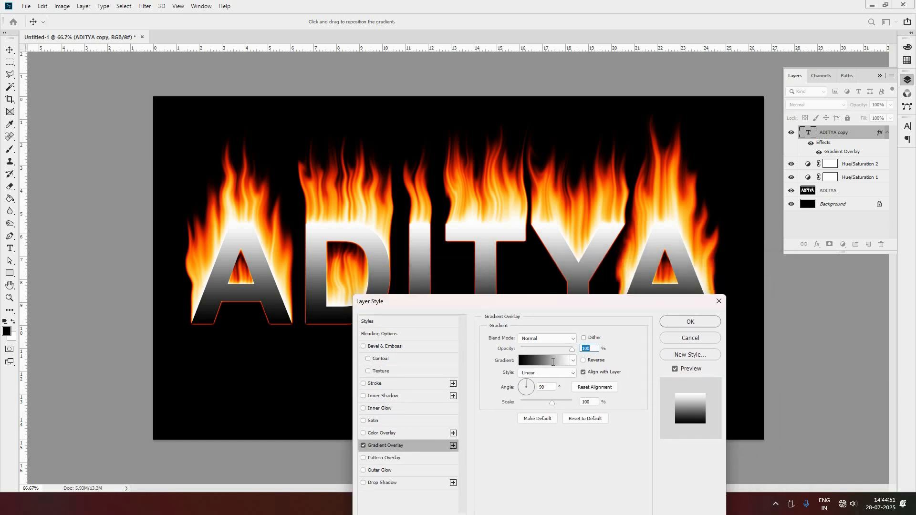
Recolor the overlay gradient's white stop to orange #ff8301 sampled from the first letter's flames, and apply the layer style
click(548, 361)
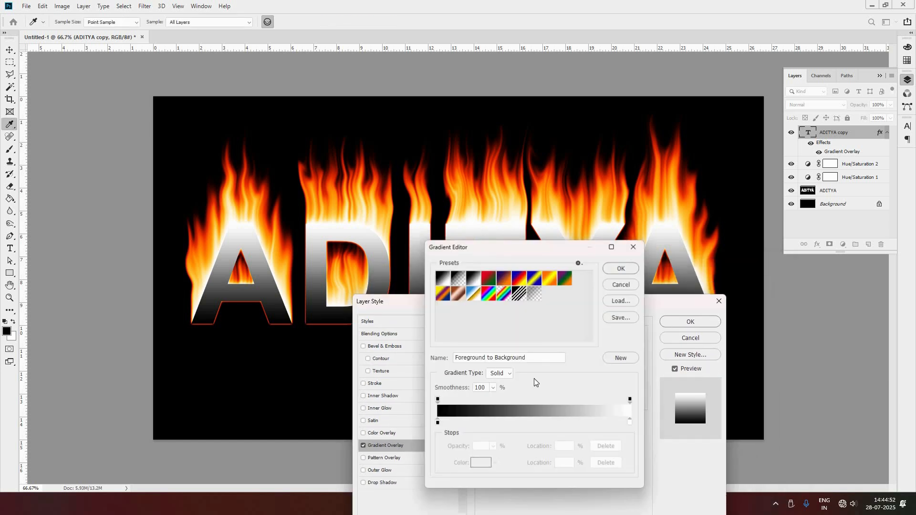
click(438, 423)
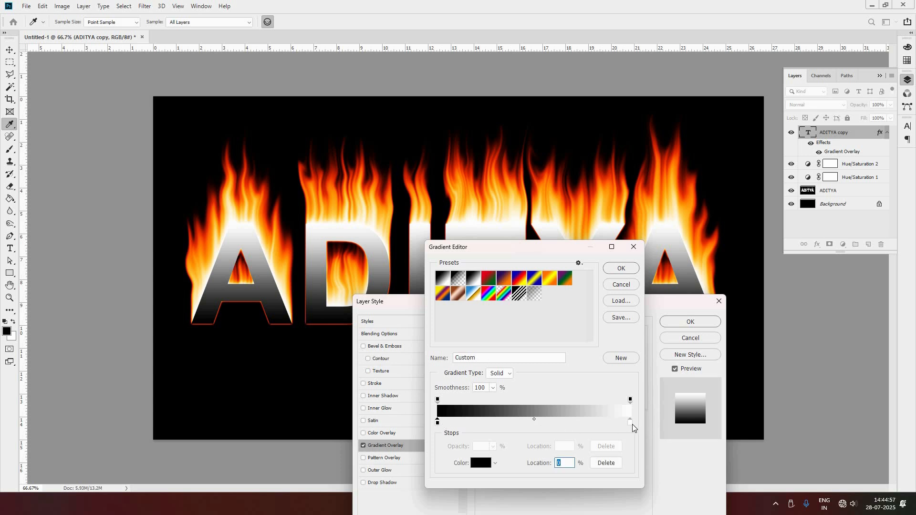
click(630, 423)
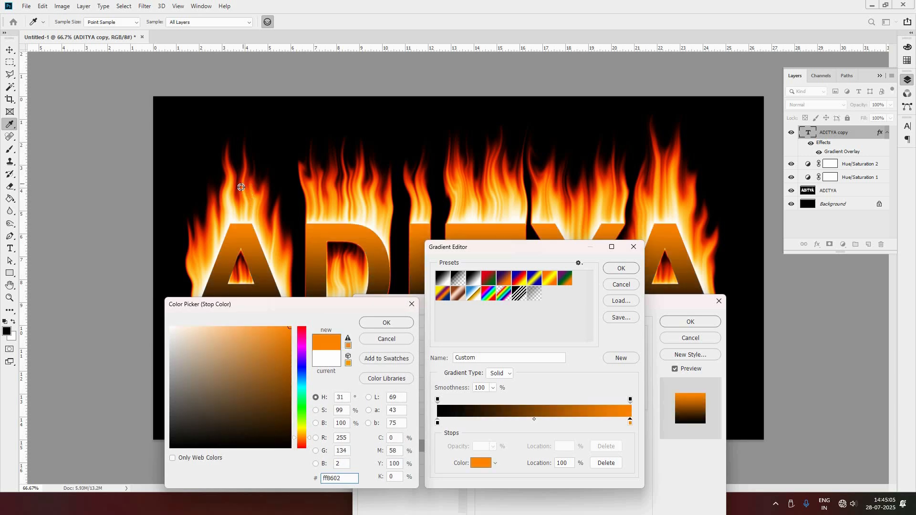
click(242, 187)
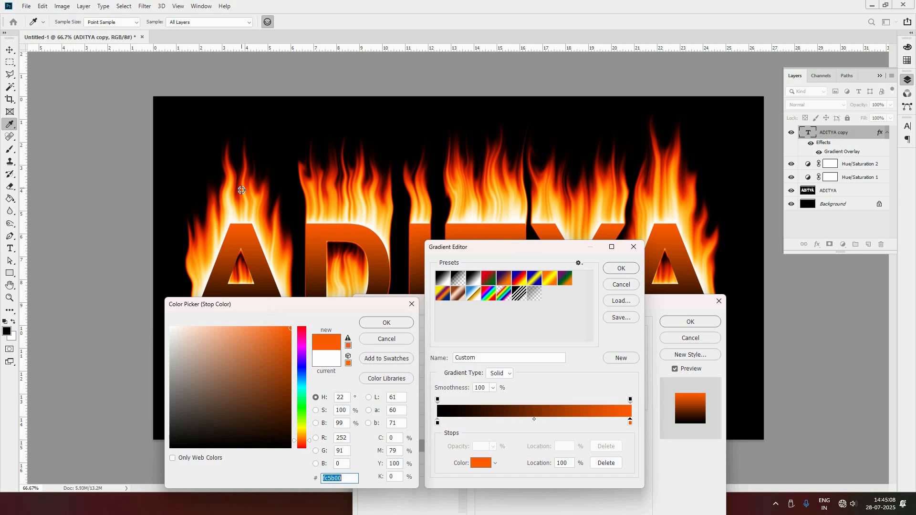
click(242, 189)
click(395, 257)
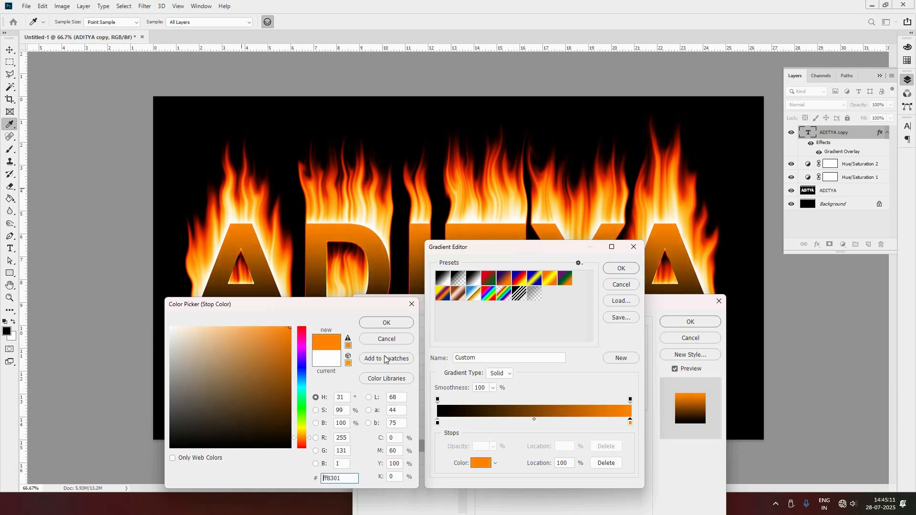
click(621, 271)
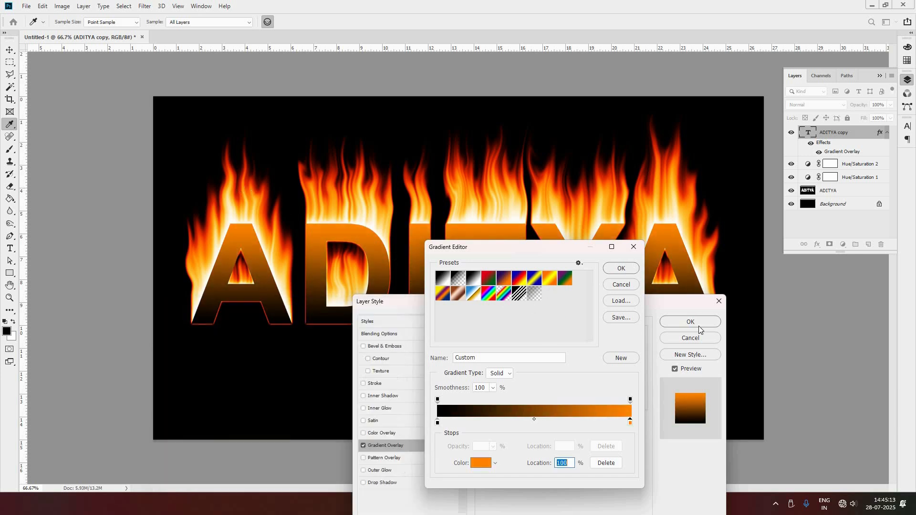
click(699, 325)
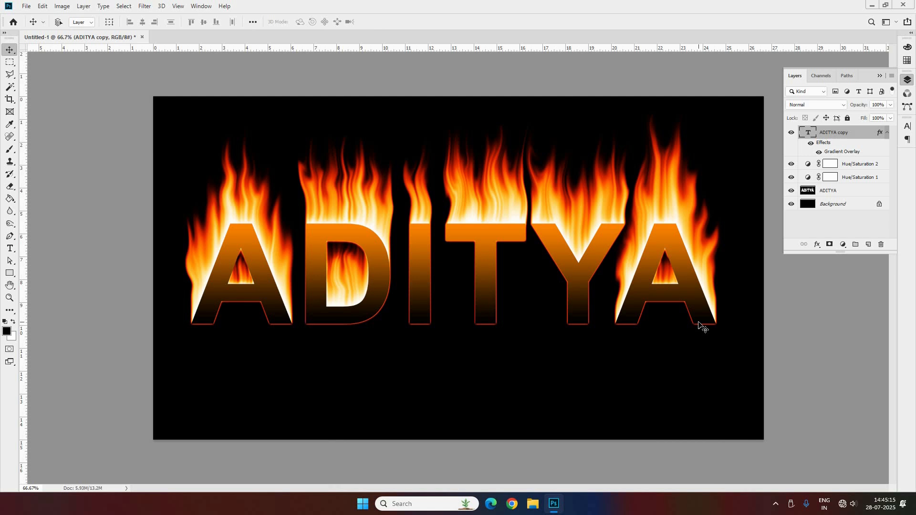